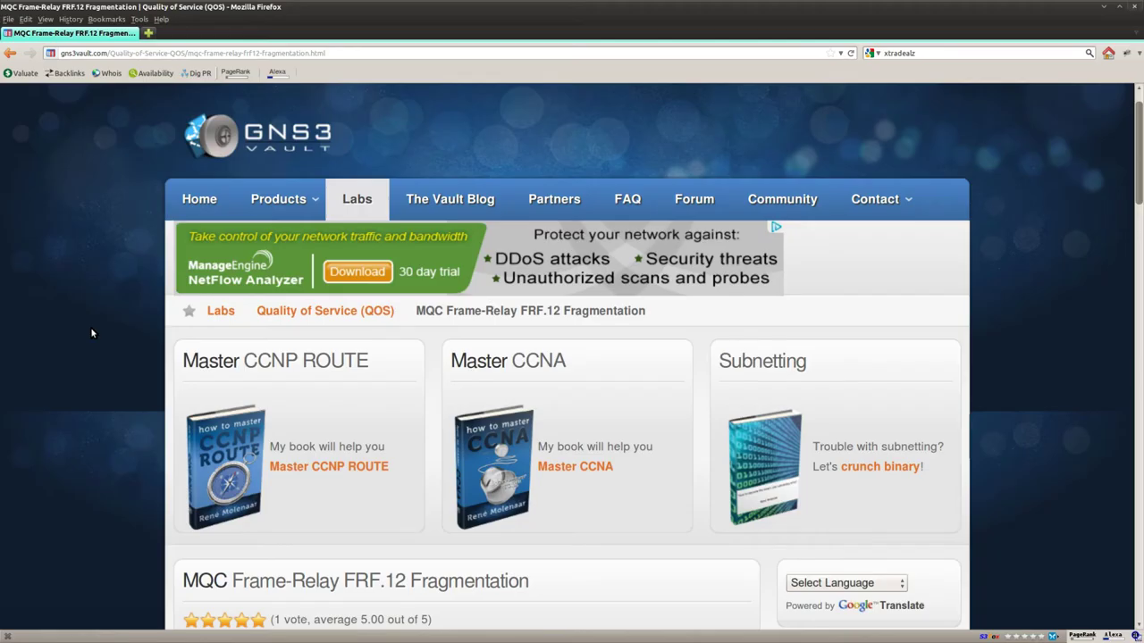
Scroll the GNS3 Vault lab page and highlight its title, Frame-Relay FRF.12 Fragmentation.
scroll(91, 333, "down", 2)
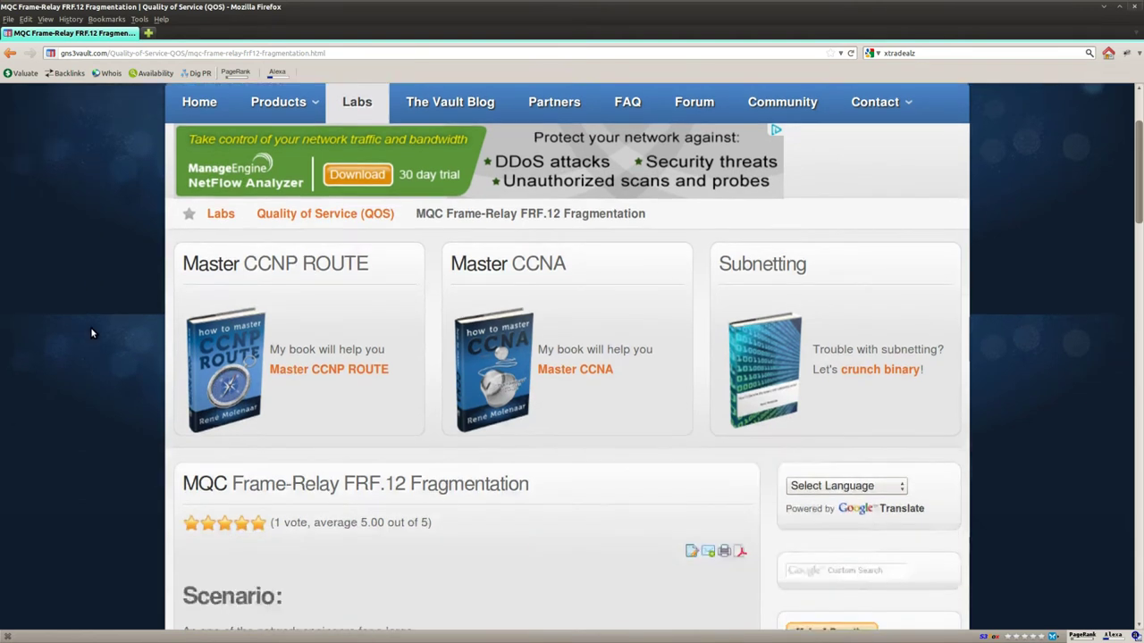
scroll(91, 331, "down", 2)
left_click_drag(533, 395, 234, 386)
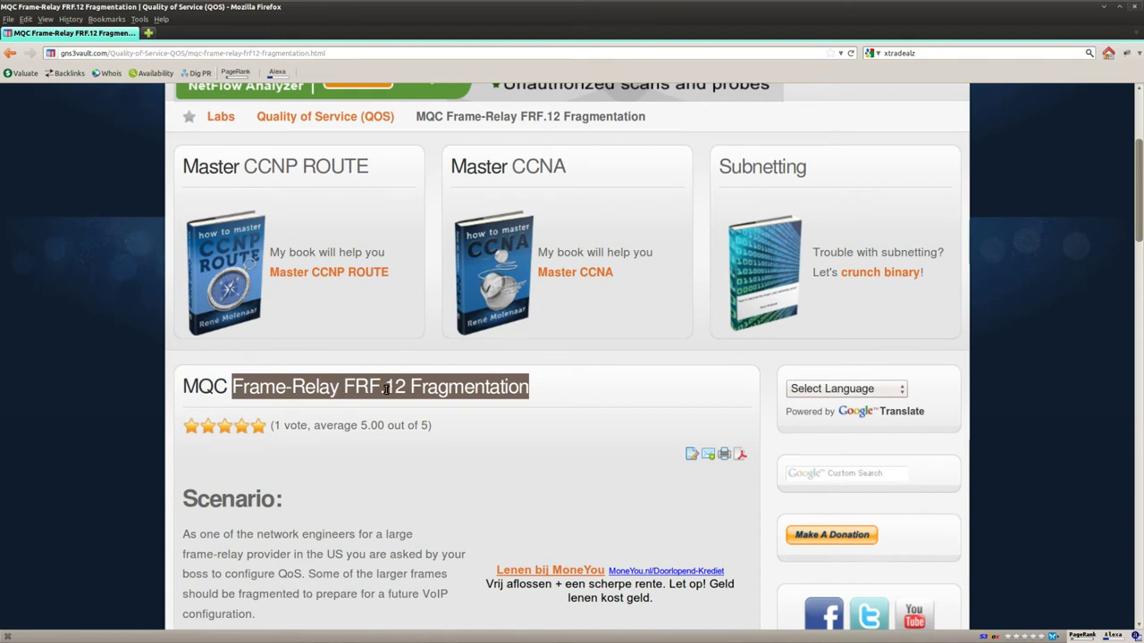
left_click(606, 394)
Highlight the fragmentation goal and its 200-byte fragment size, then review the topology.
scroll(127, 488, "down", 5)
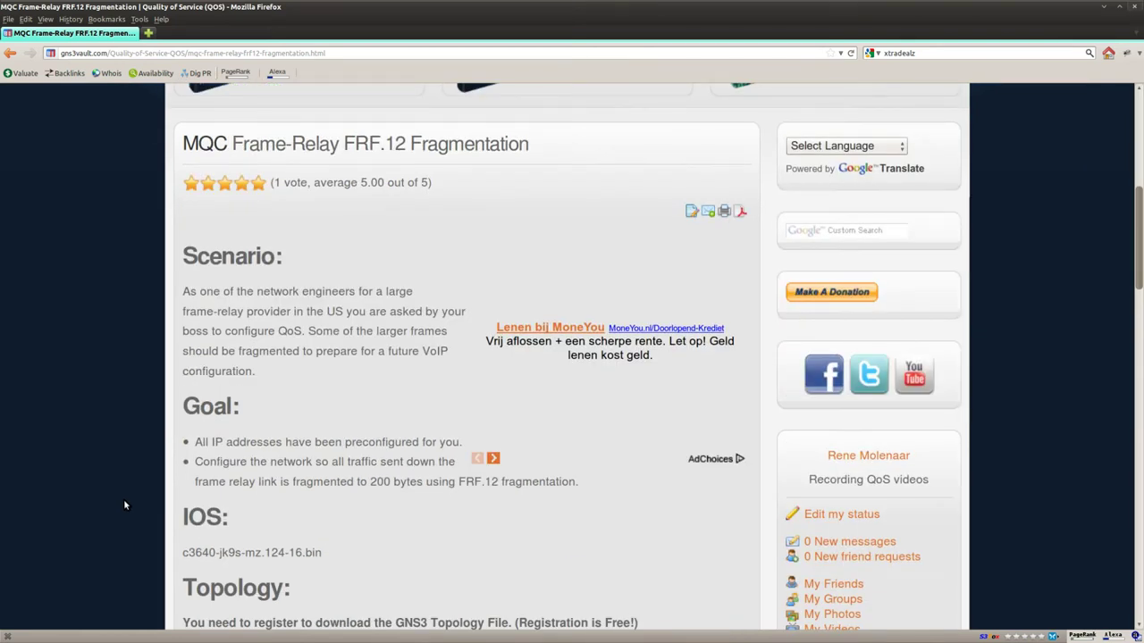
scroll(125, 500, "down", 4)
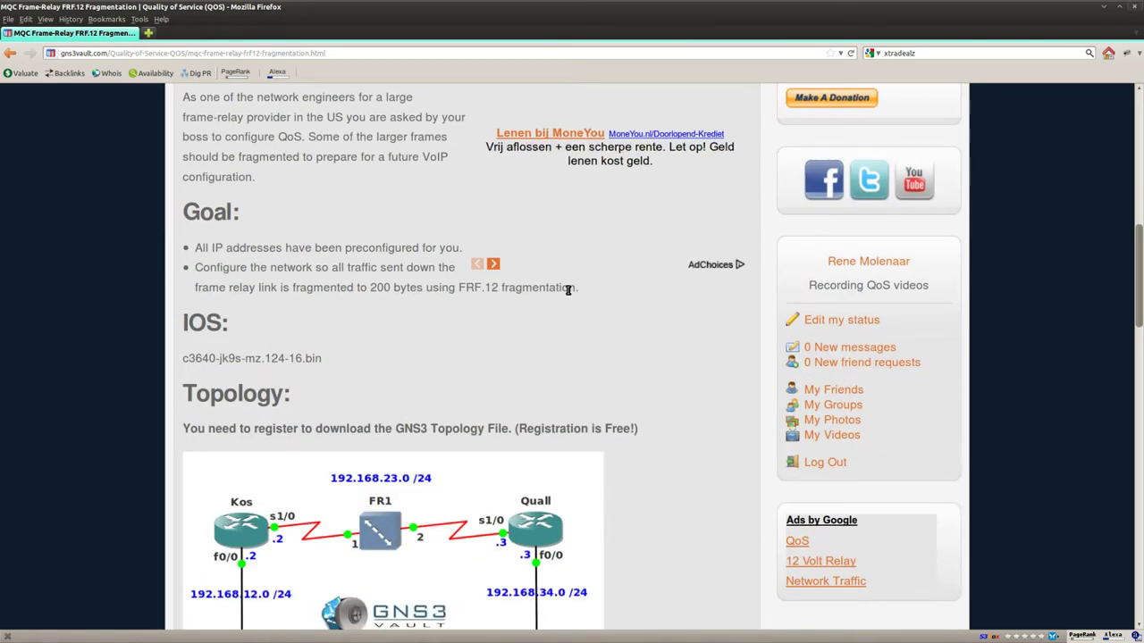
left_click_drag(583, 292, 191, 294)
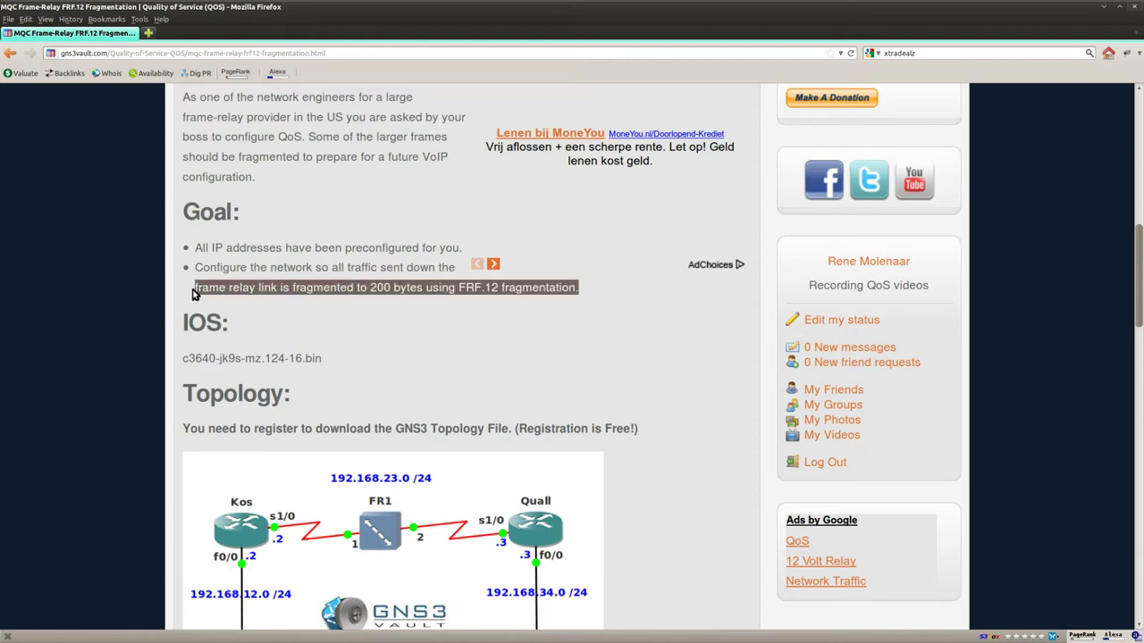
left_click(336, 313)
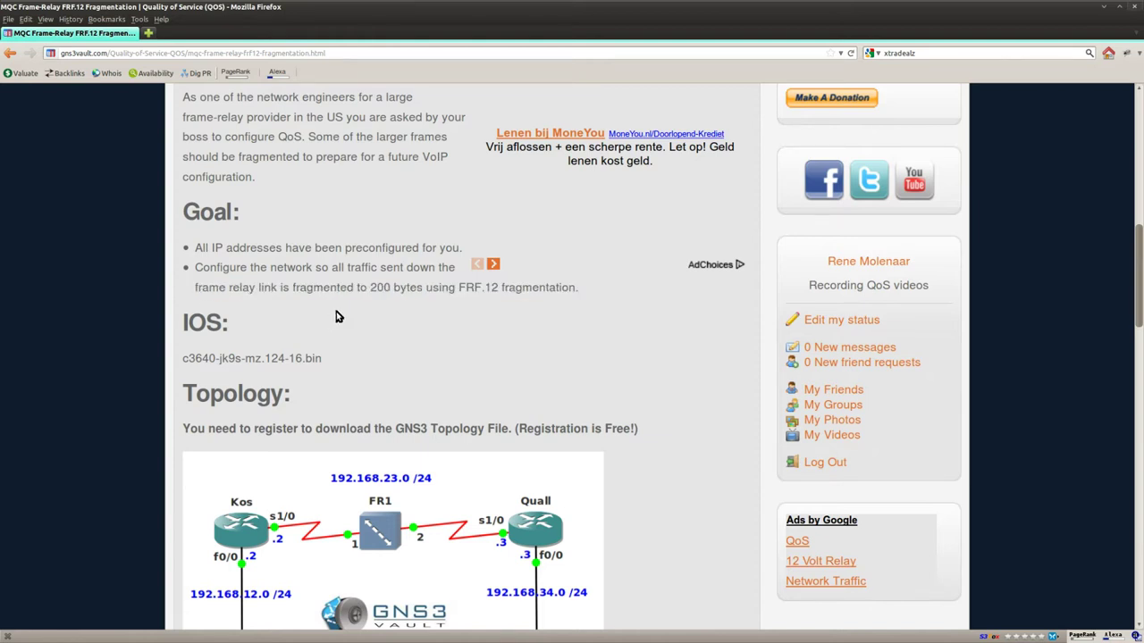
left_click_drag(421, 288, 373, 290)
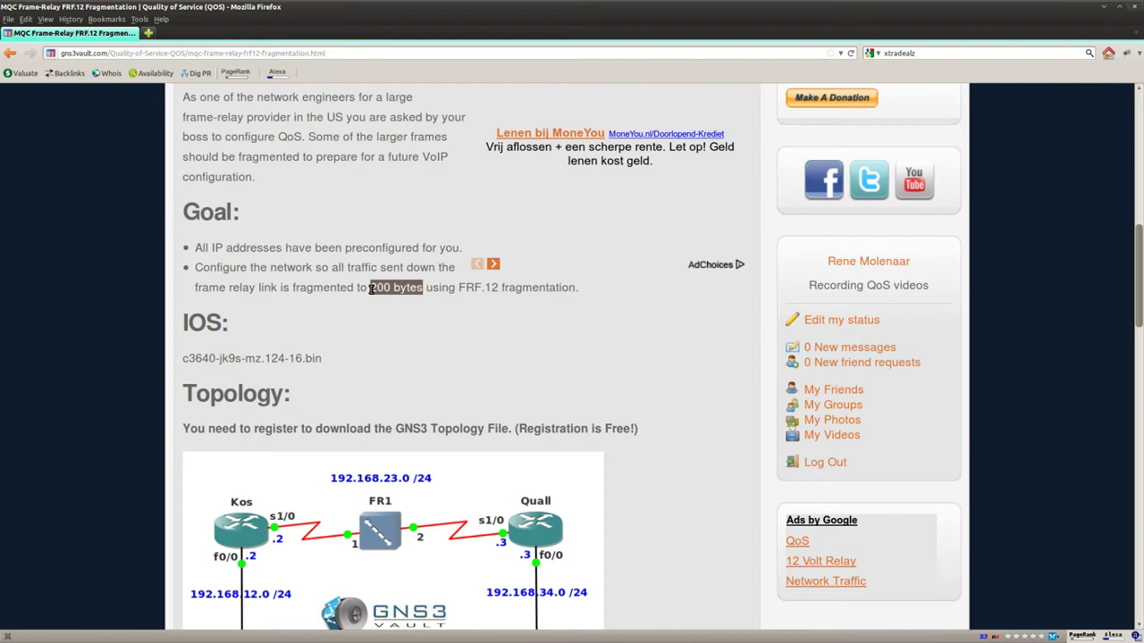
left_click(377, 334)
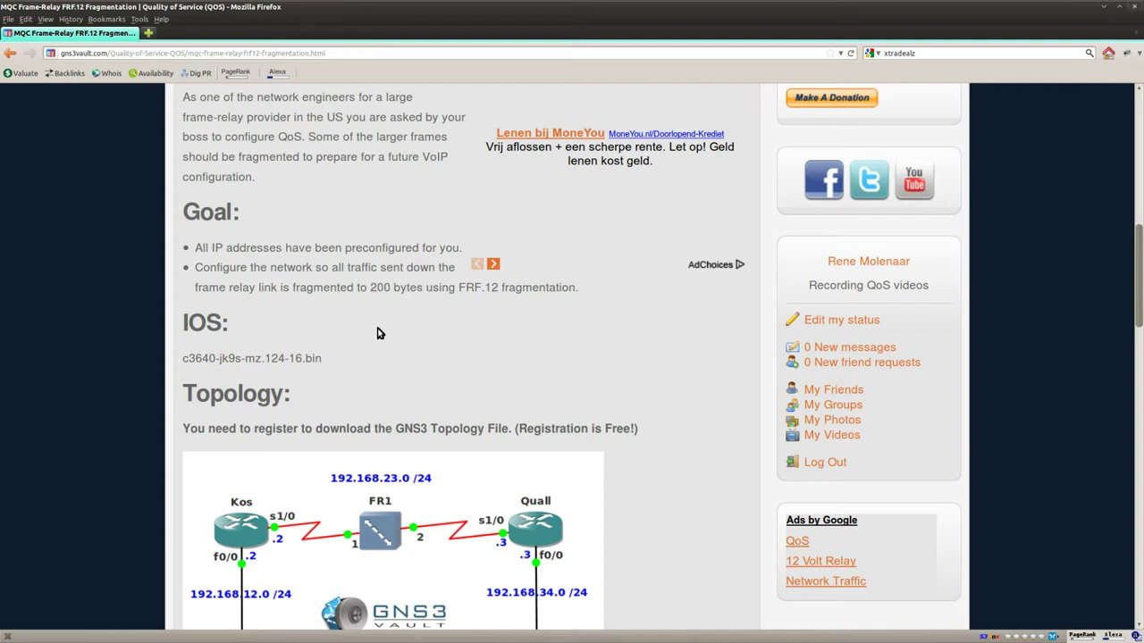
scroll(394, 331, "down", 2)
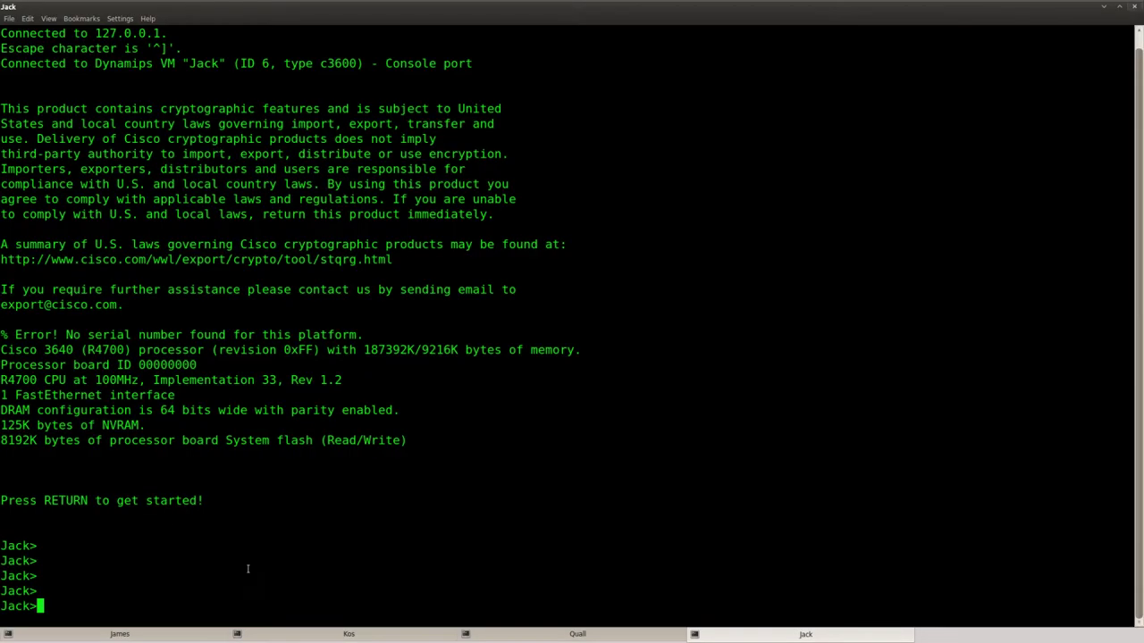
key("shift+Left")
key("shift+Left")
On router Kos, enter privileged mode and configure interface Serial1/0.
key("Return")
key("Return")
key("Return")
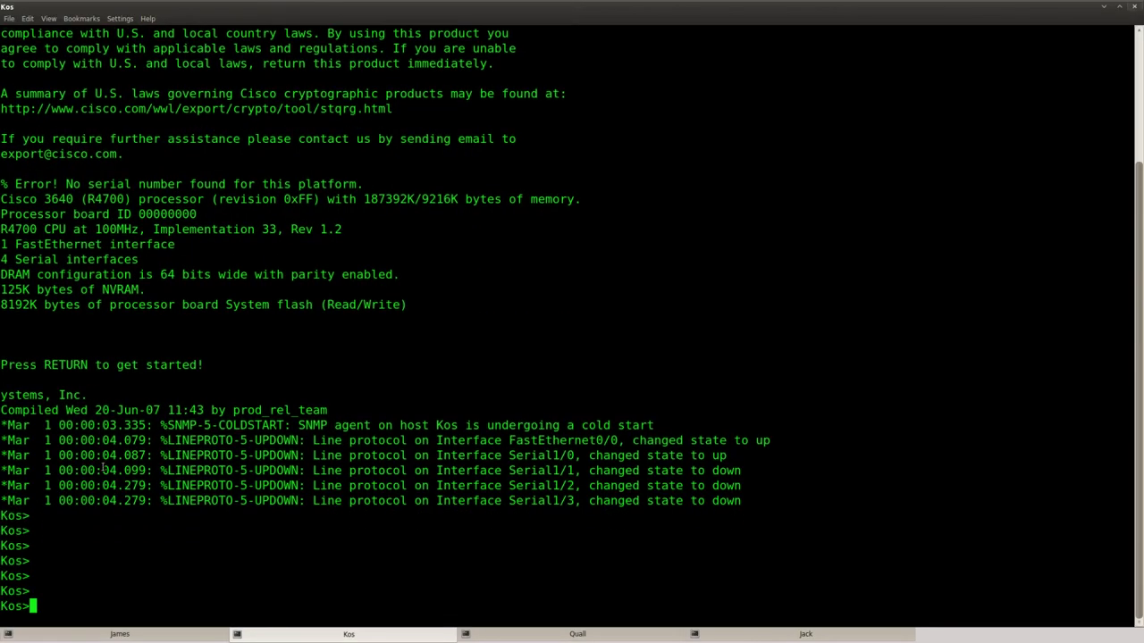
key("alt+Tab")
key("alt+Tab")
key("Return")
key("Return")
type("ena")
key("Return")
type("conf t")
key("Return")
type("in")
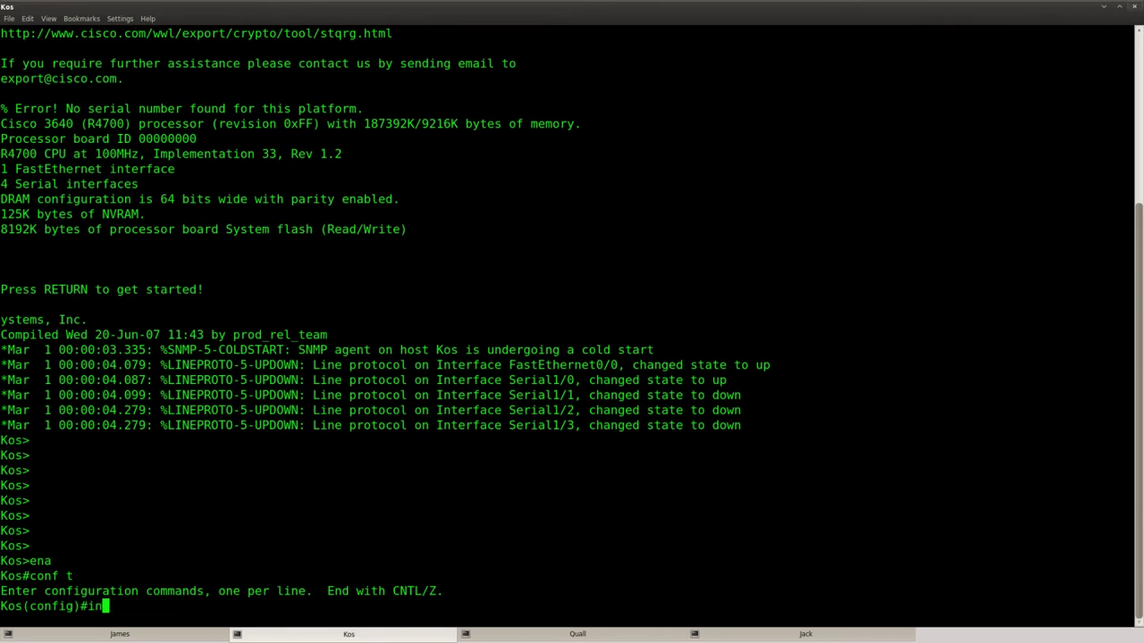
type("t s1/0")
key("Return")
key("Return")
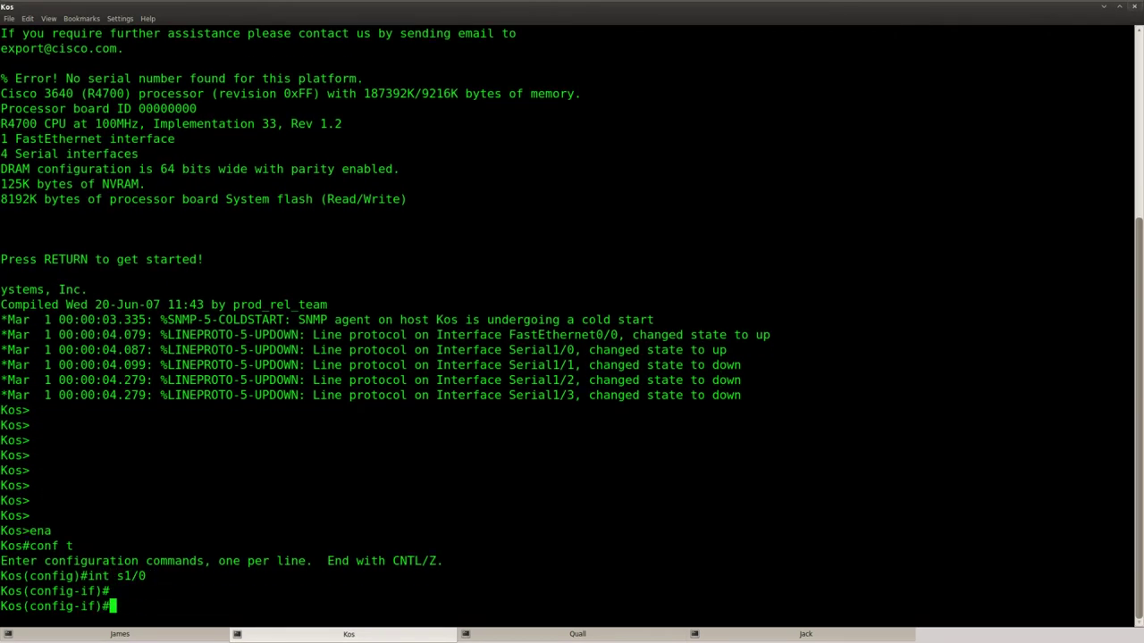
Check the frame-relay help list and highlight the end-to-end fragment option.
type("frame")
key("Tab")
type("?")
key("space")
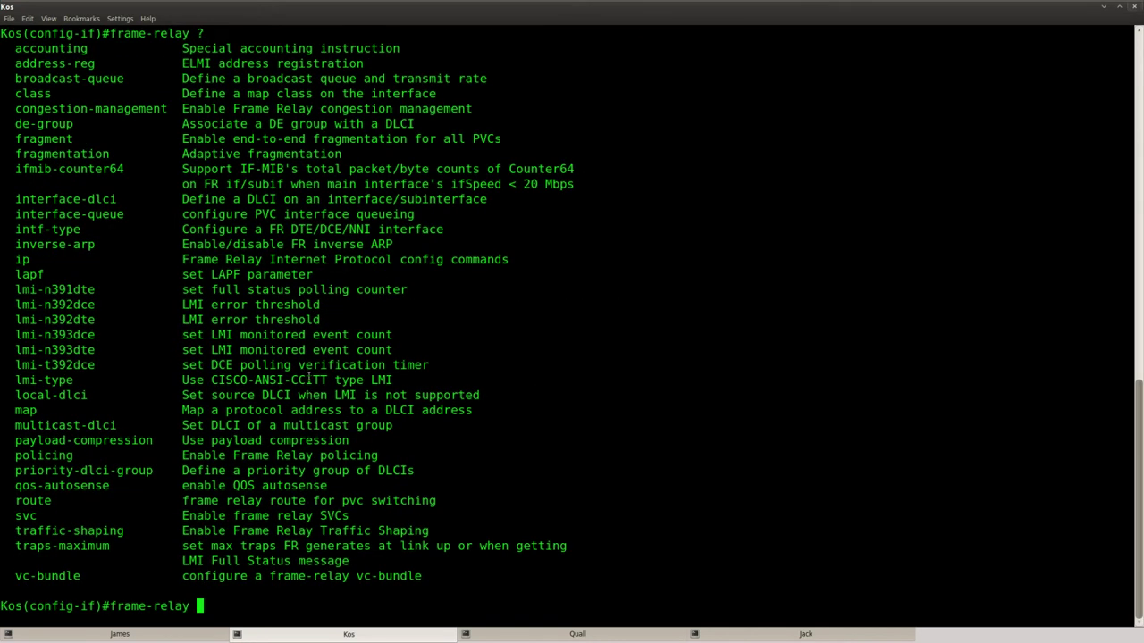
scroll(308, 379, "up", 1)
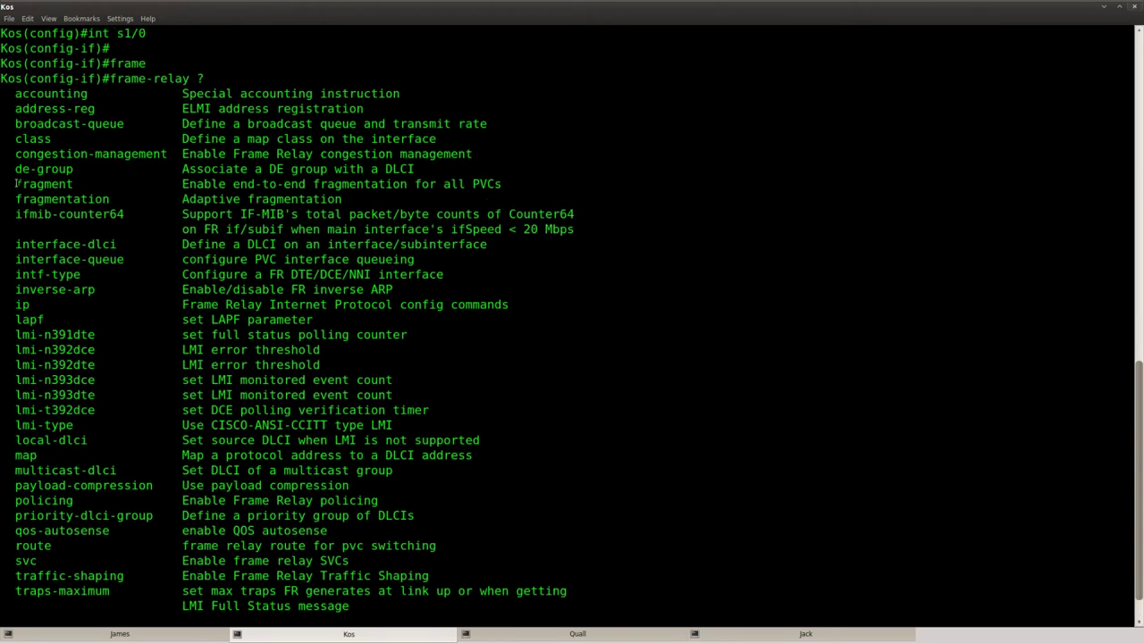
left_click_drag(15, 183, 501, 184)
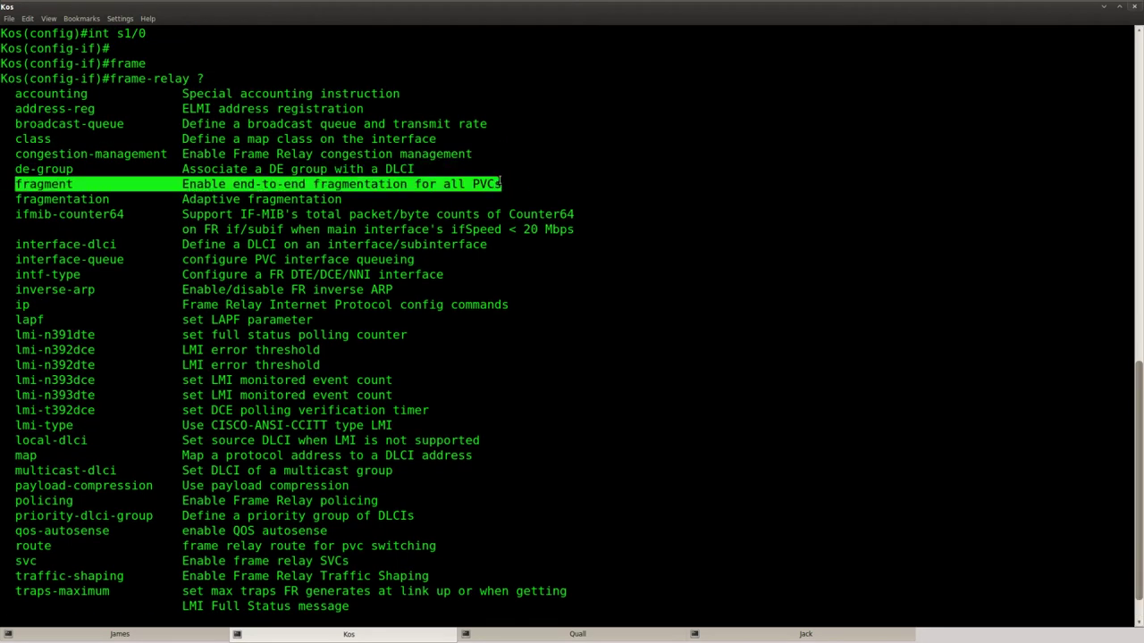
key("Return")
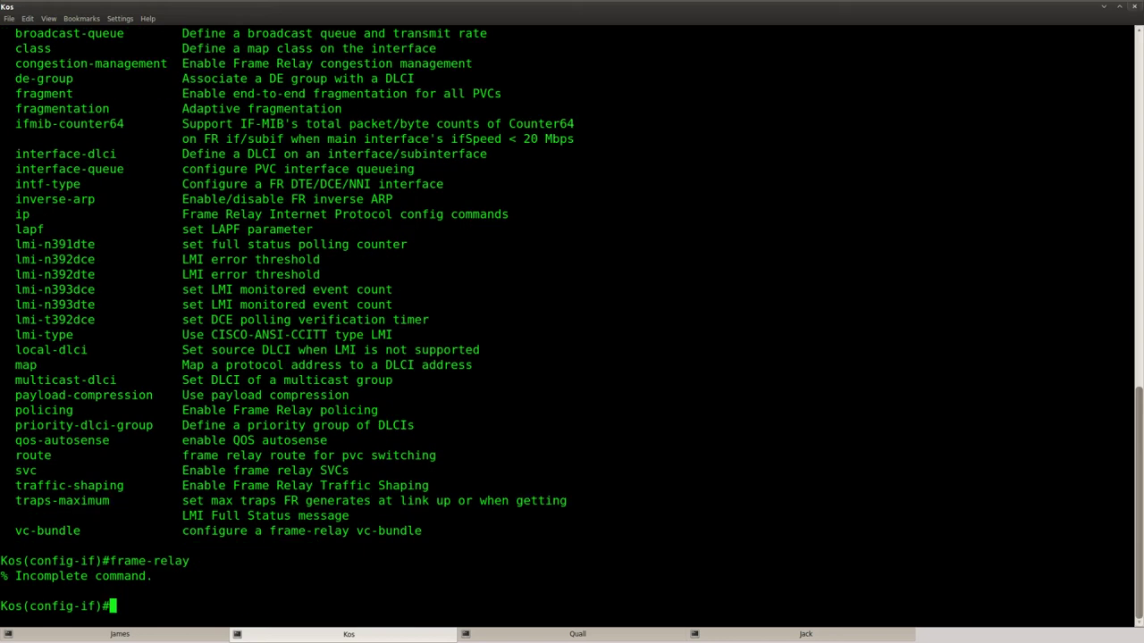
Apply 'frame-relay fragment 200 end-to-end' on Kos's Serial1/0.
key("Up")
type("frasm")
key("BackSpace")
key("BackSpace")
type("gm")
key("Tab")
type("? ?")
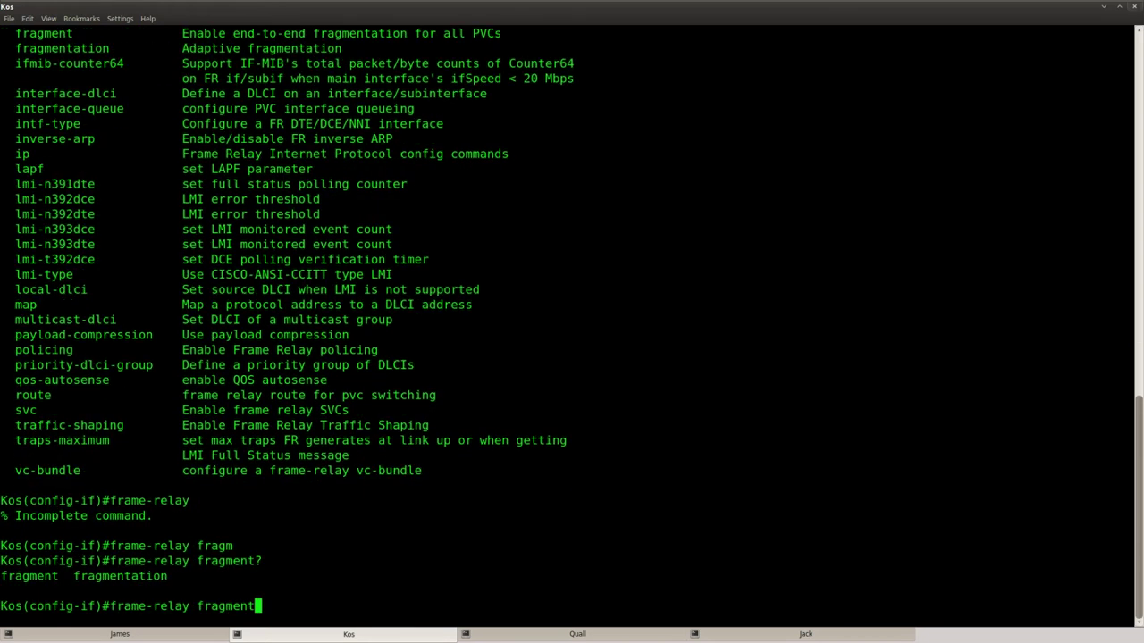
type("200 ")
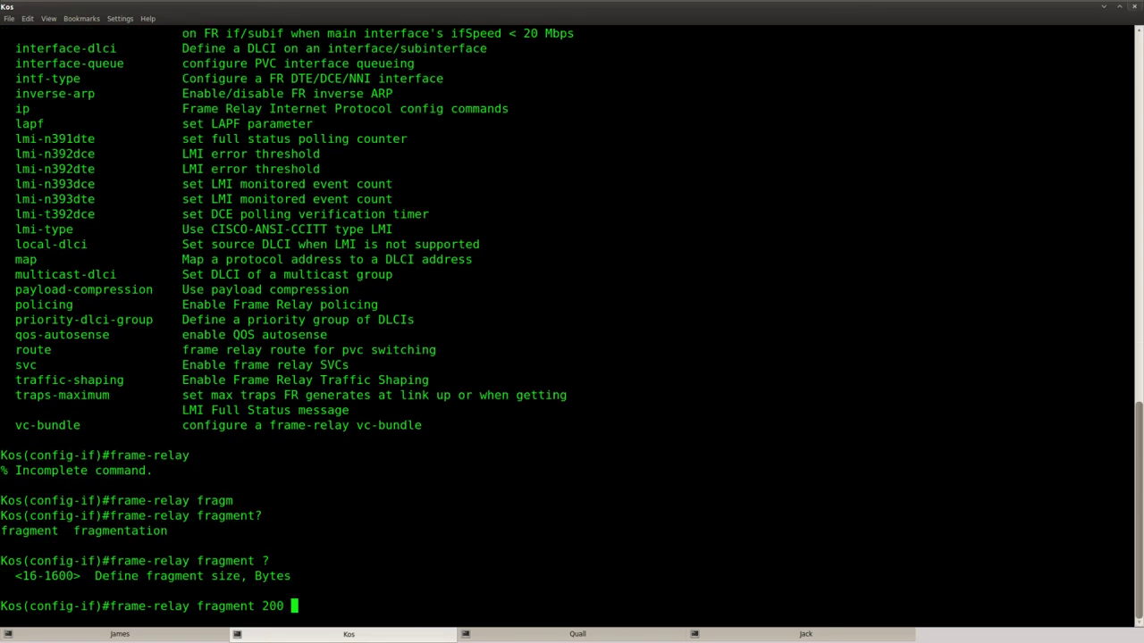
type("?end")
key("Tab")
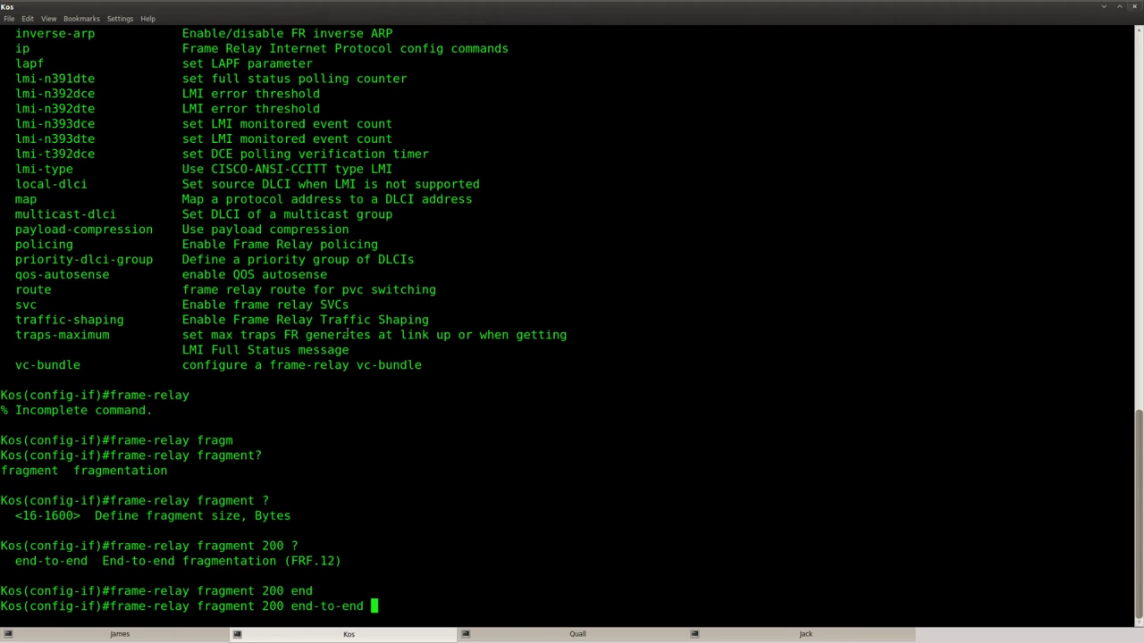
left_click_drag(340, 562, 13, 561)
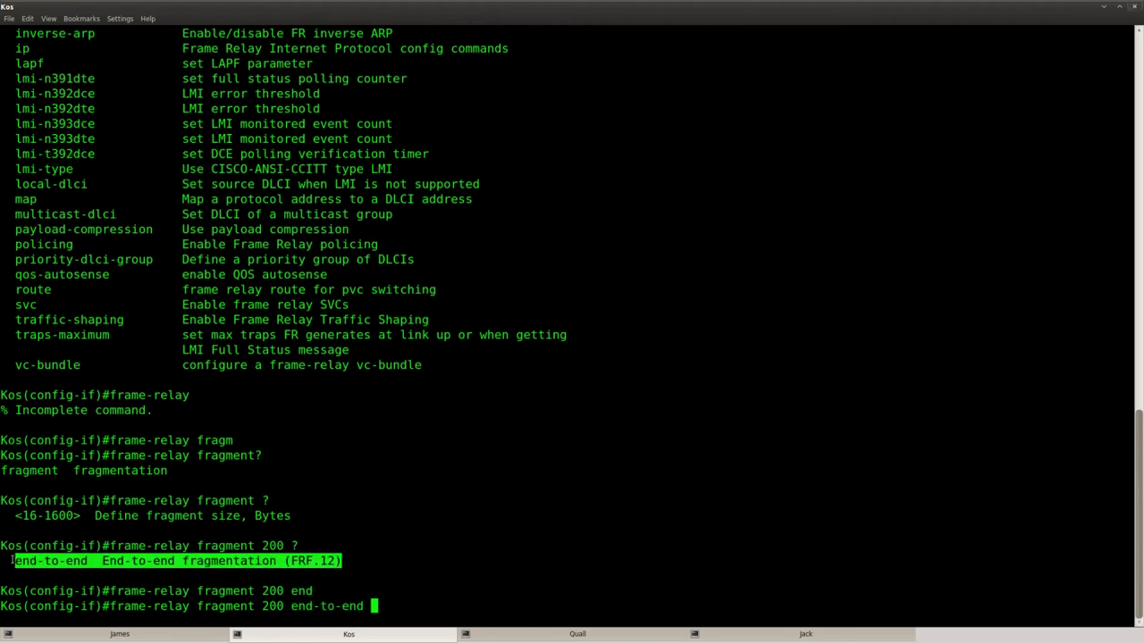
left_click(399, 578)
key("Return")
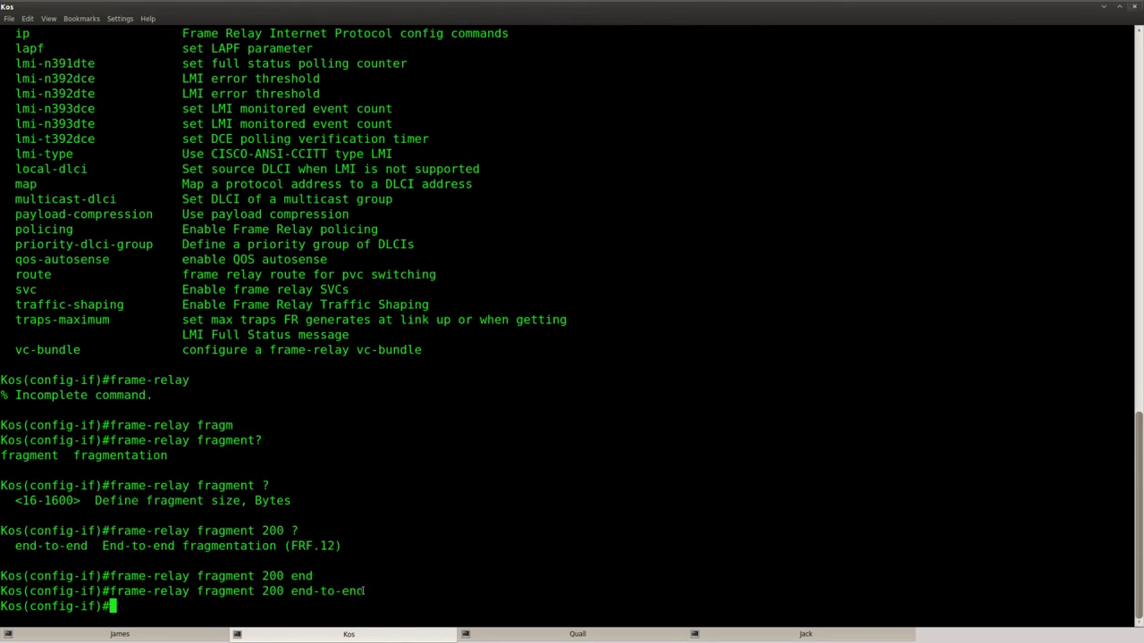
Copy the fragmentation command and enter Serial1/0 configuration on router Quall.
left_click_drag(364, 590, 107, 591)
right_click(126, 590)
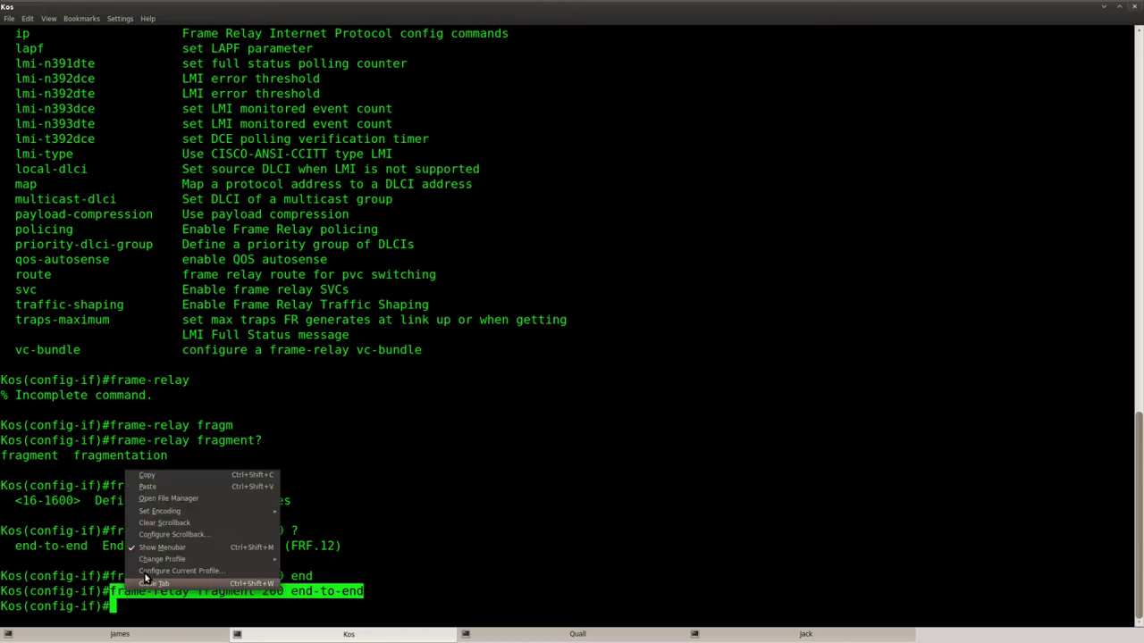
left_click(158, 474)
key("shift+Right")
key("Return")
key("Return")
type("ena")
key("Return")
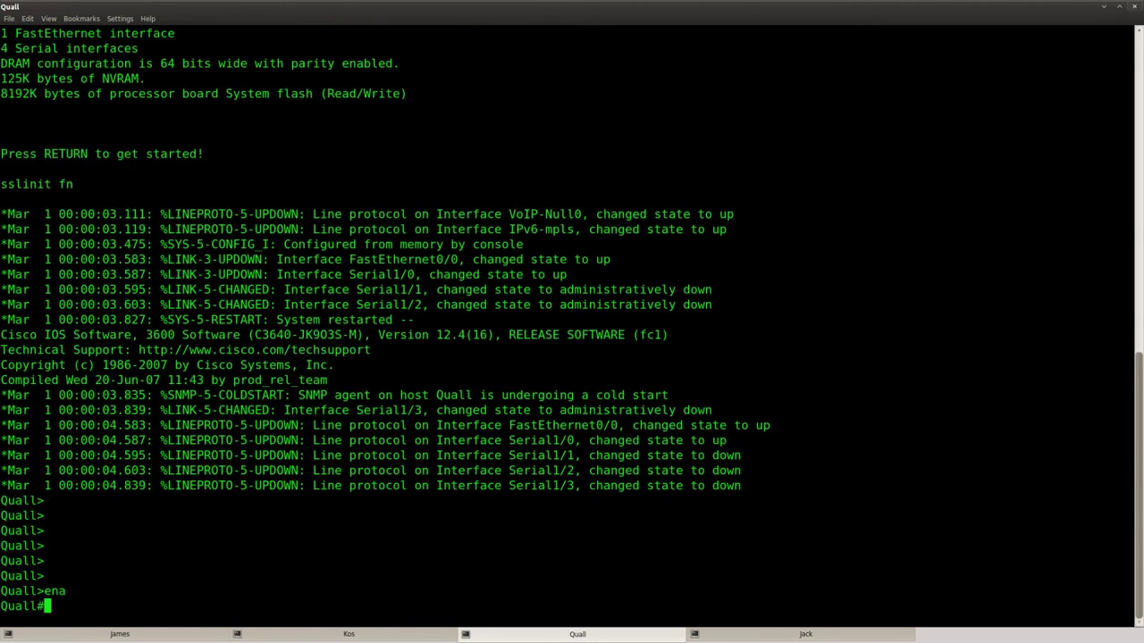
type("conf t")
key("Return")
type("int s1/0")
key("Return")
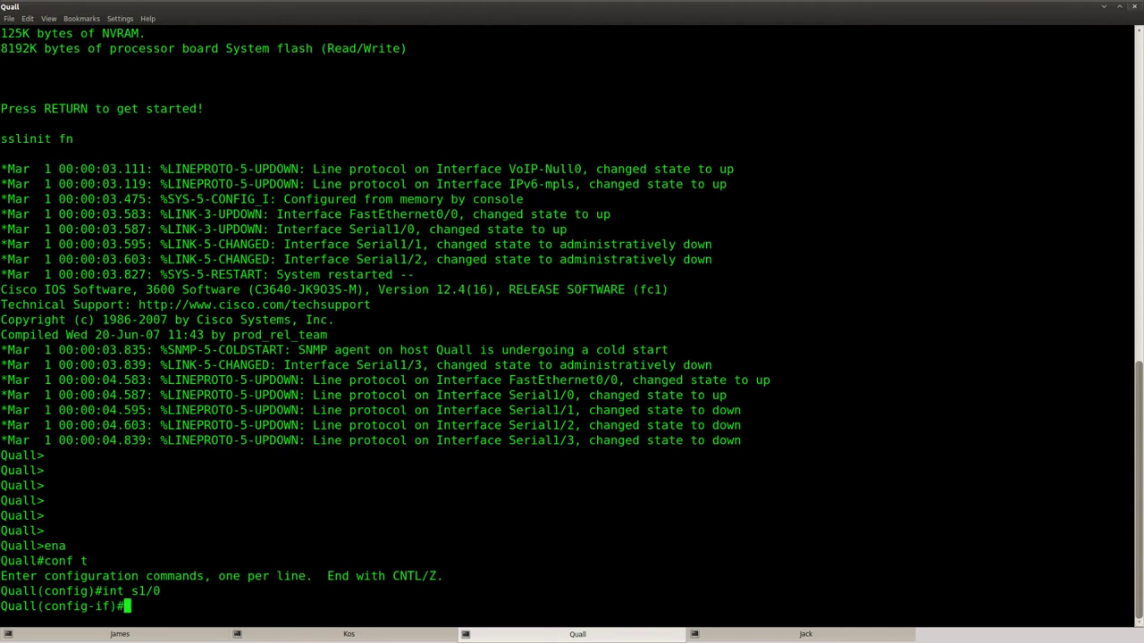
Paste 'frame-relay fragment 200 end-to-end' on Quall, exit configuration, and return to the lab page.
key("ctrl+shift+v")
key("Return")
key("Return")
key("ctrl+z")
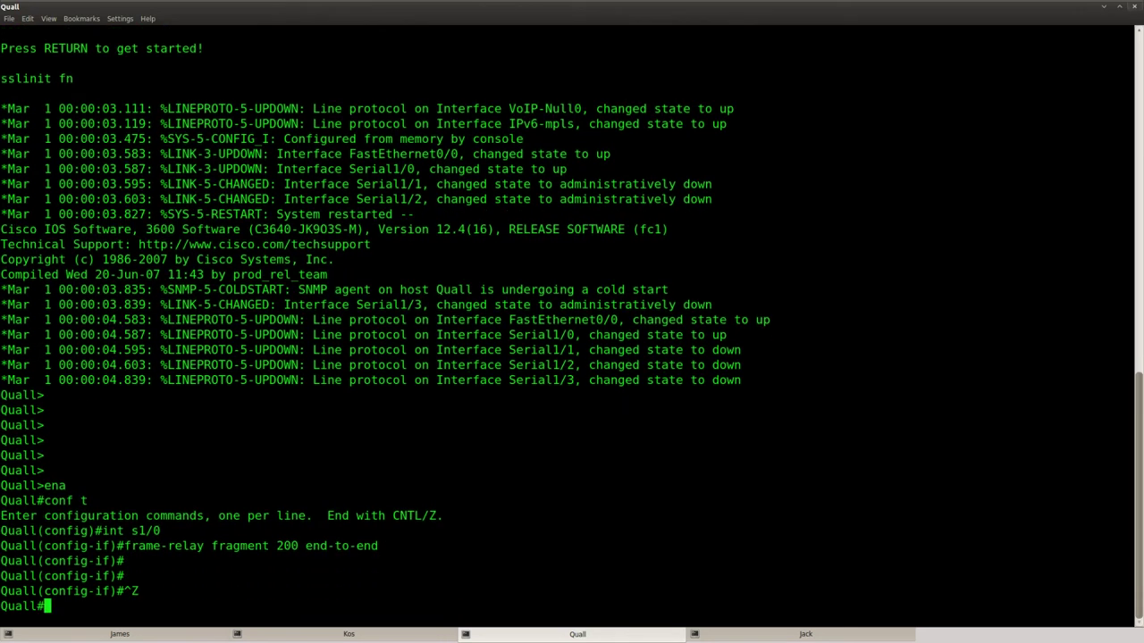
key("Return")
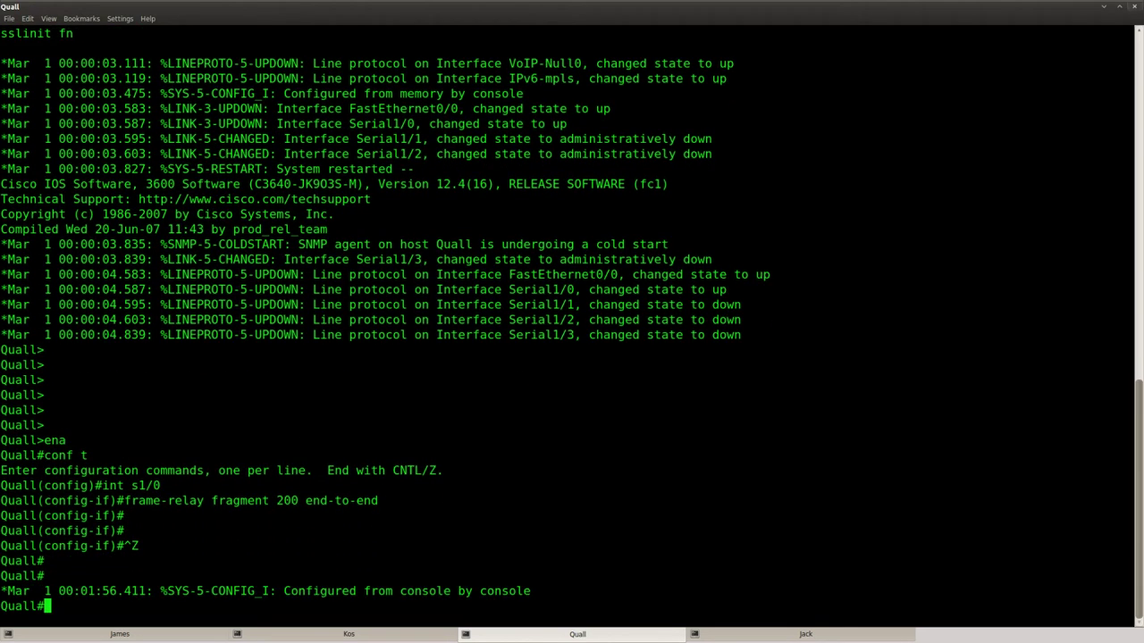
key("alt+Tab")
scroll(225, 428, "down", 2)
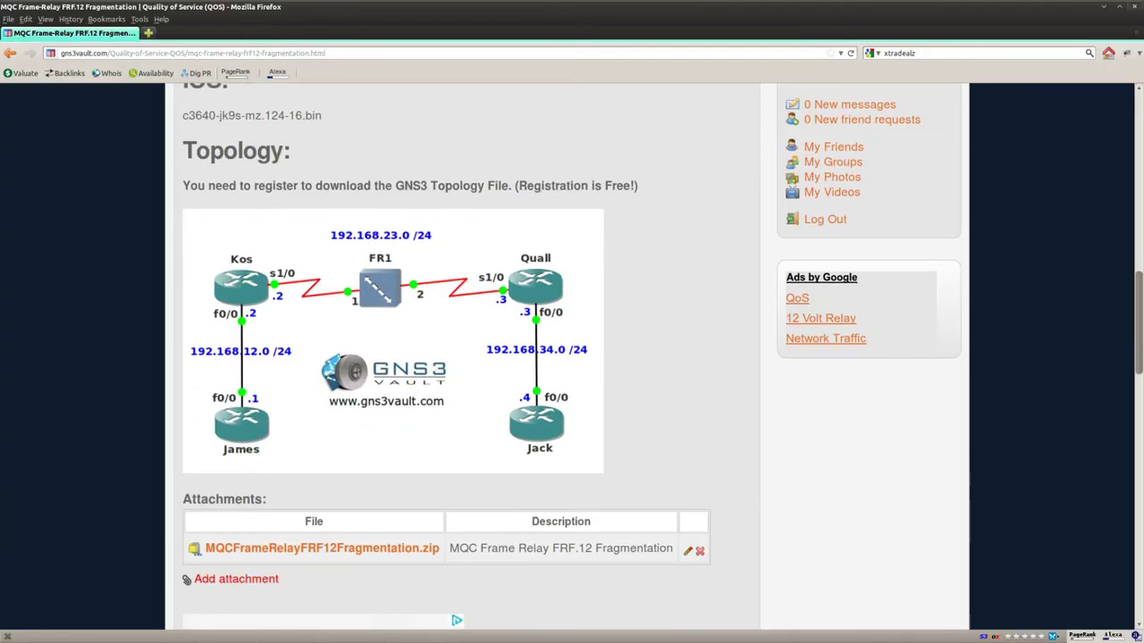
On James, enable and run 'show ip route', marking the only connected route, 192.168.12.0/24.
key("alt+Tab")
left_click(119, 635)
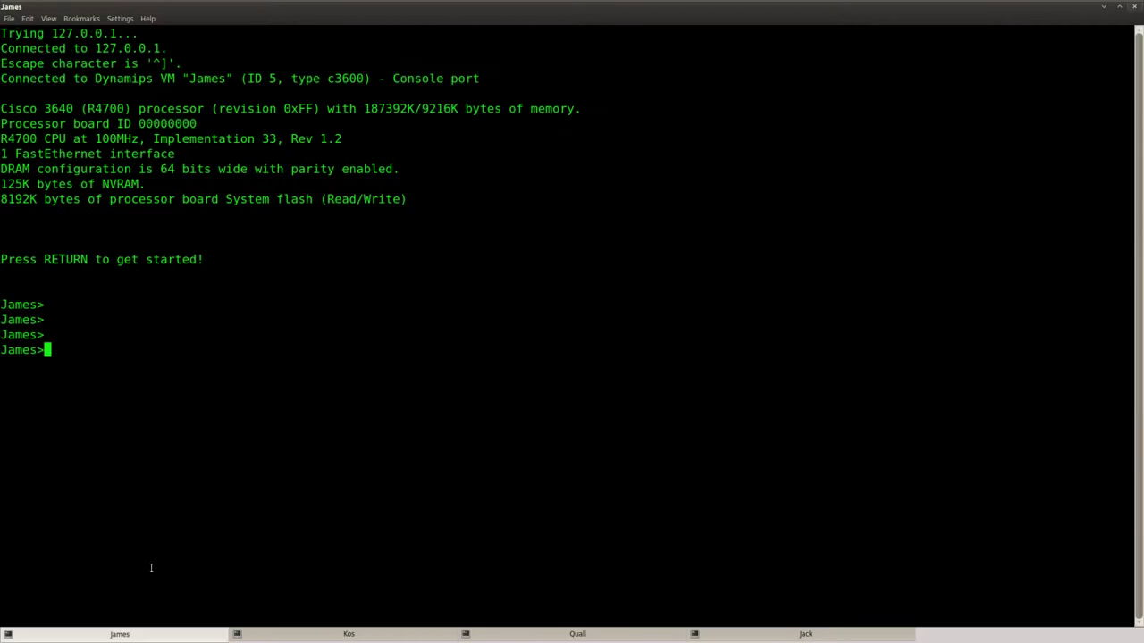
key("Return")
type("ena")
key("Return")
type("sho")
key("Tab")
type("ip route")
key("Return")
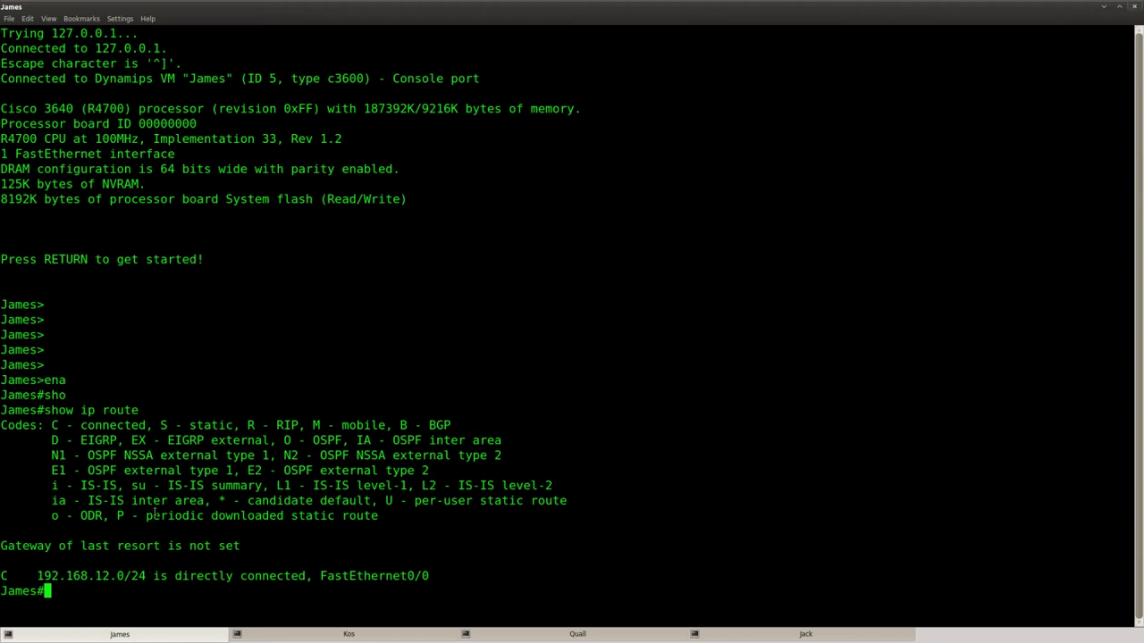
left_click_drag(435, 575, 5, 576)
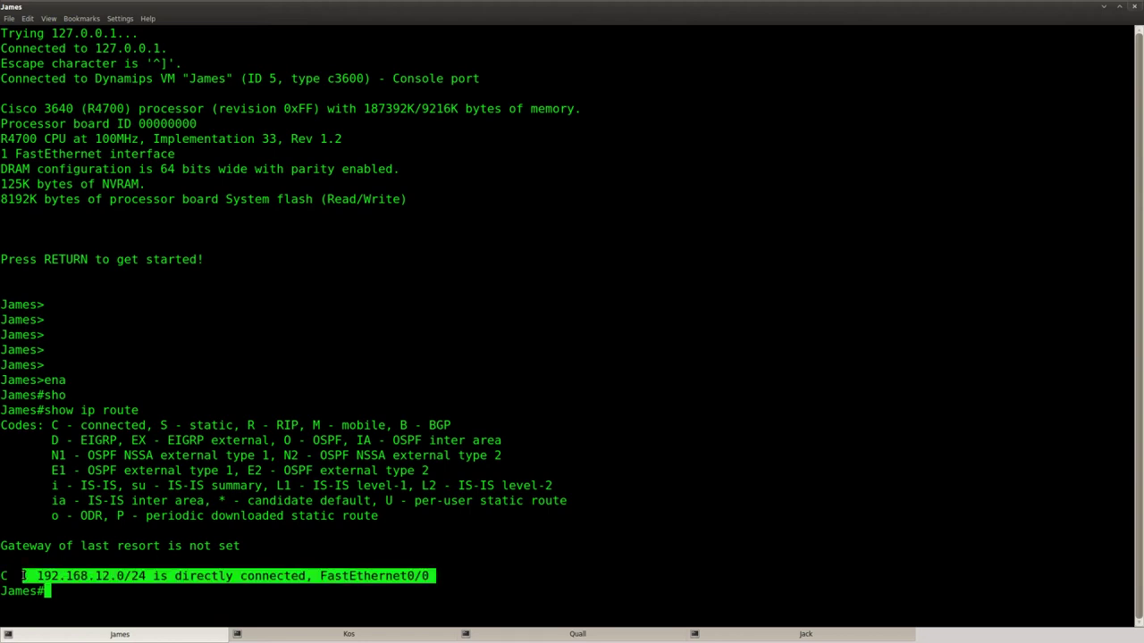
left_click(122, 590)
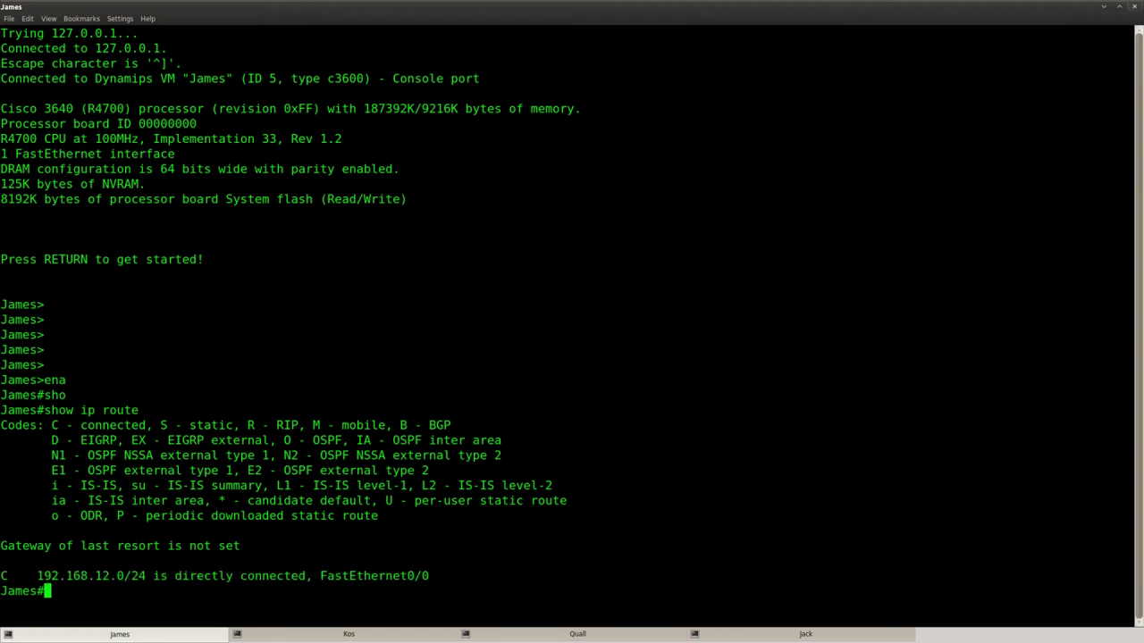
key("alt+Tab")
key("alt+Tab")
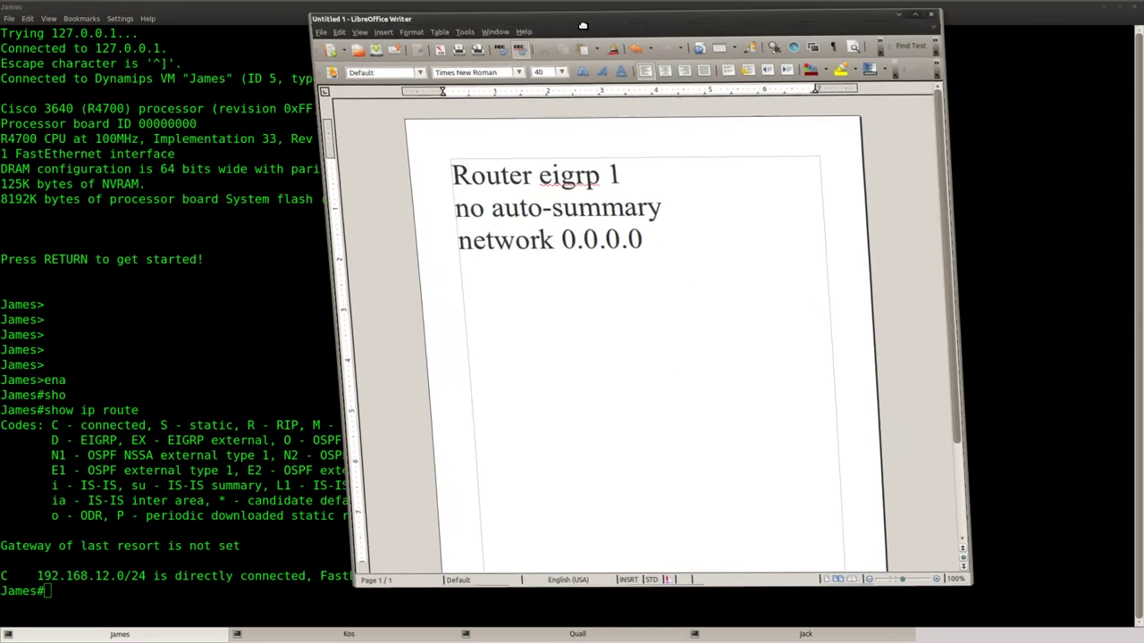
Copy the three EIGRP 1 lines from the Writer note and paste them into James.
left_click_drag(611, 245, 423, 175)
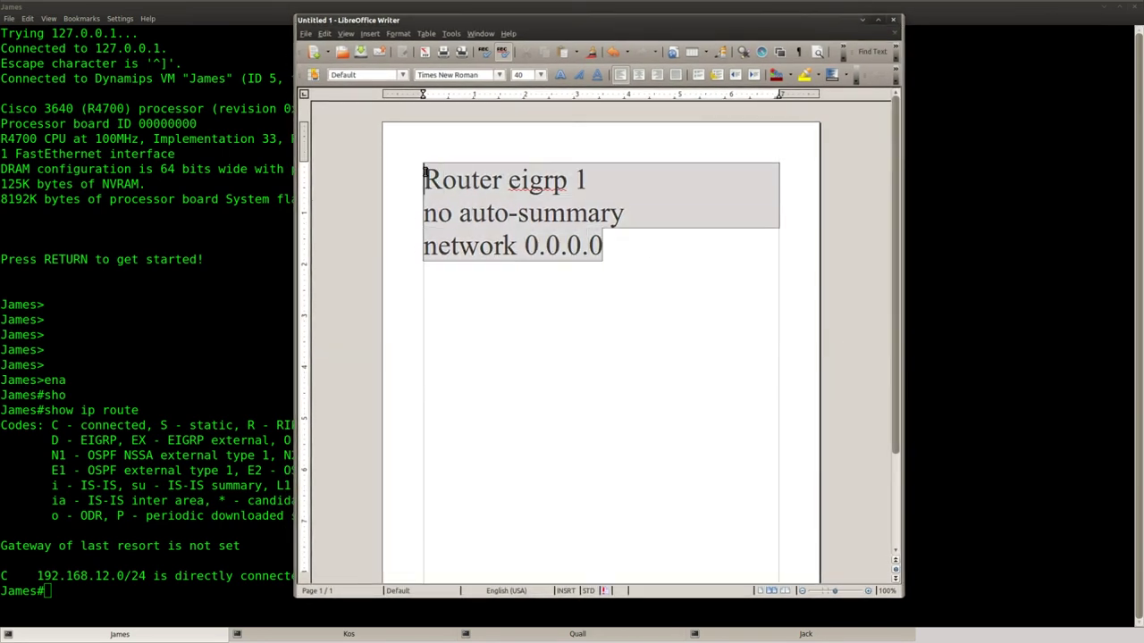
right_click(462, 176)
left_click(497, 347)
key("alt+Tab")
type("conf t")
key("Return")
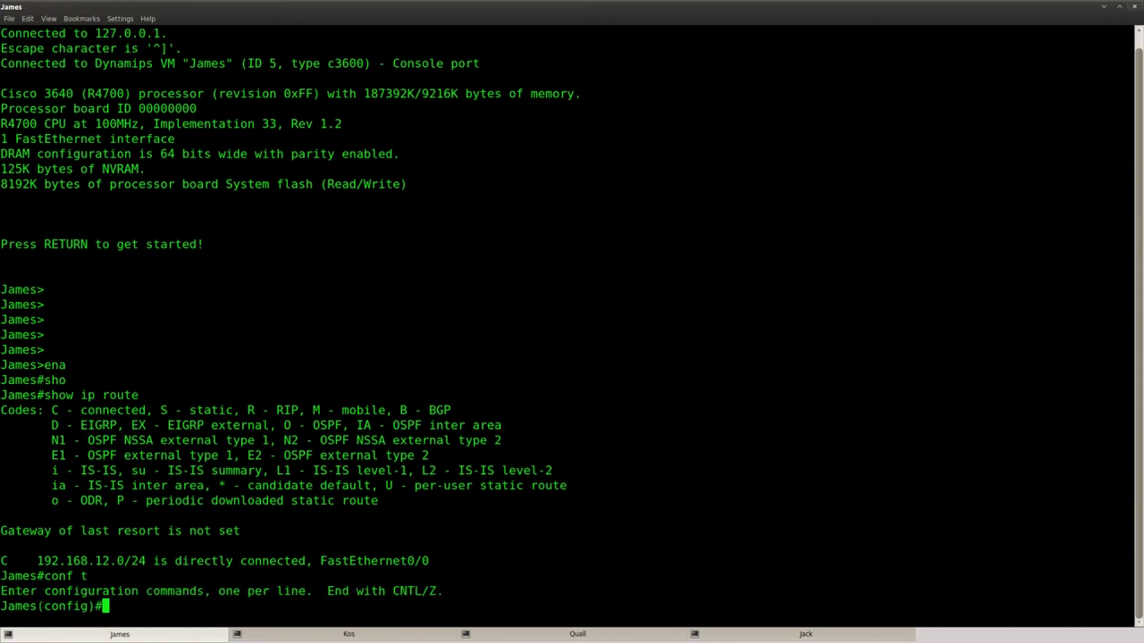
key("ctrl+shift+v")
Paste the EIGRP 1 configuration into Kos, Quall and Jack in configuration mode.
key("shift+Right")
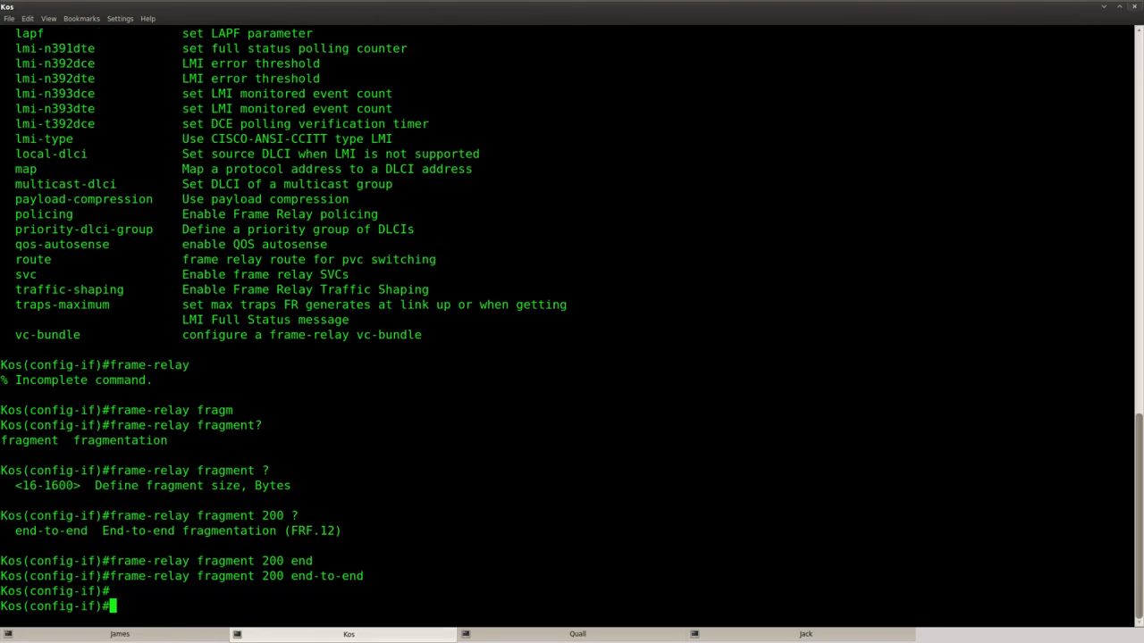
key("ctrl+shift+v")
key("shift+Right")
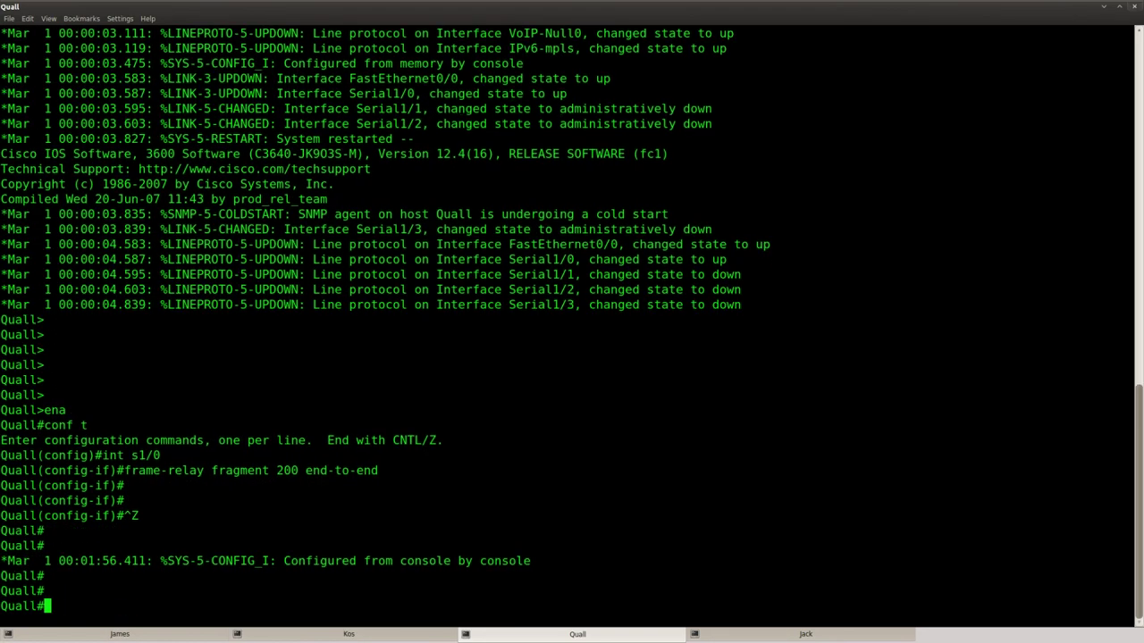
type("conf t")
key("Return")
key("ctrl+shift+v")
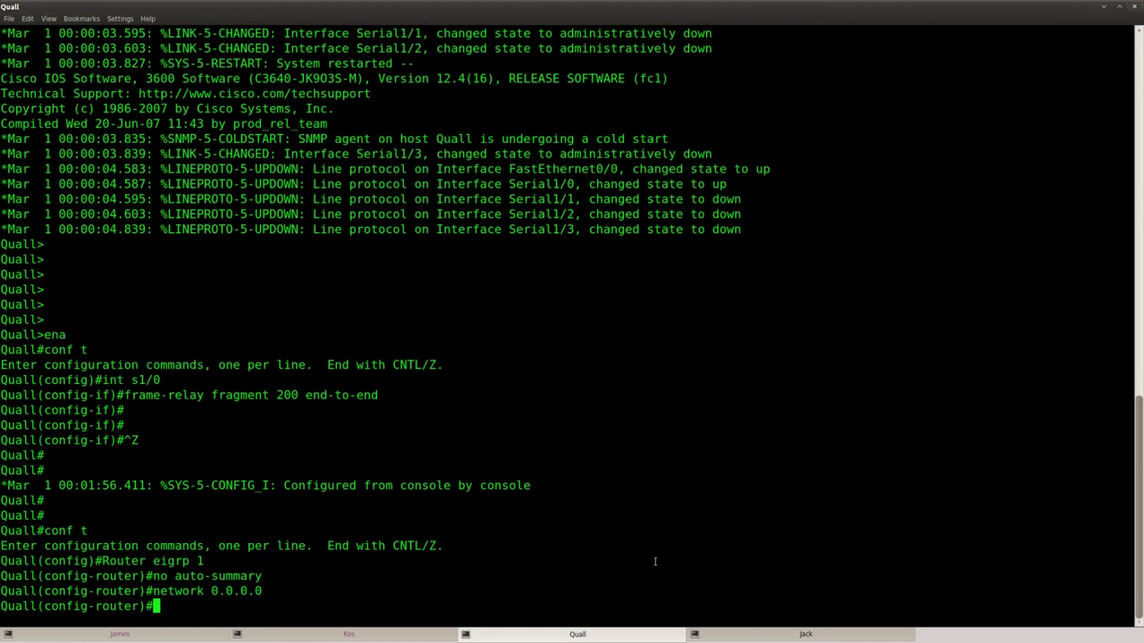
key("shift+Right")
key("Return")
key("Return")
type("ena")
key("Return")
type("conf t")
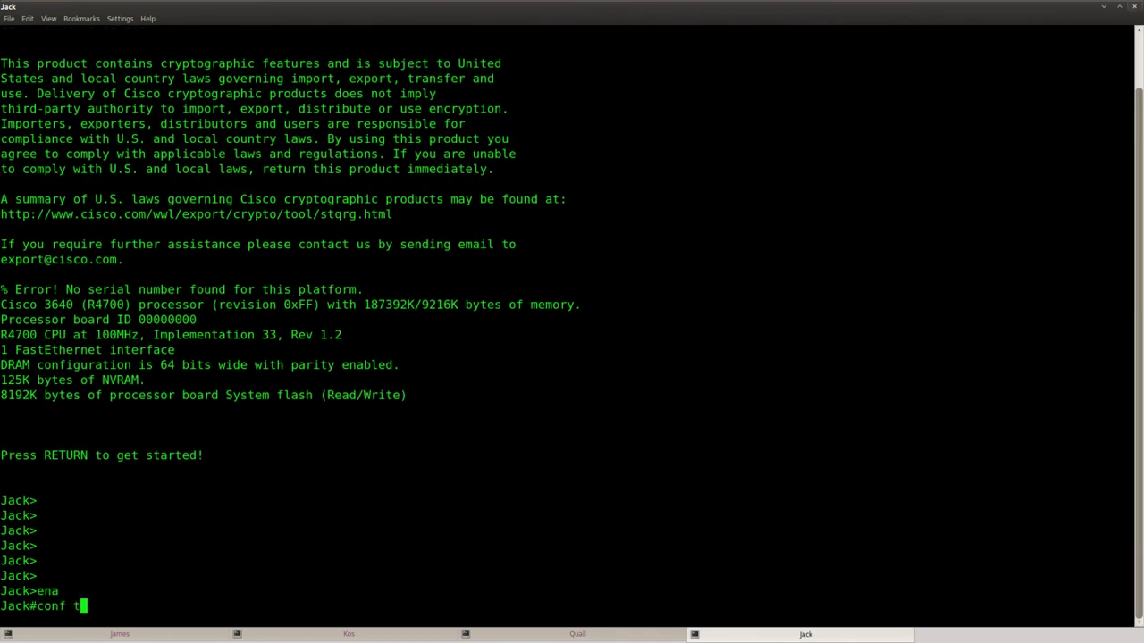
key("Return")
key("ctrl+shift+v")
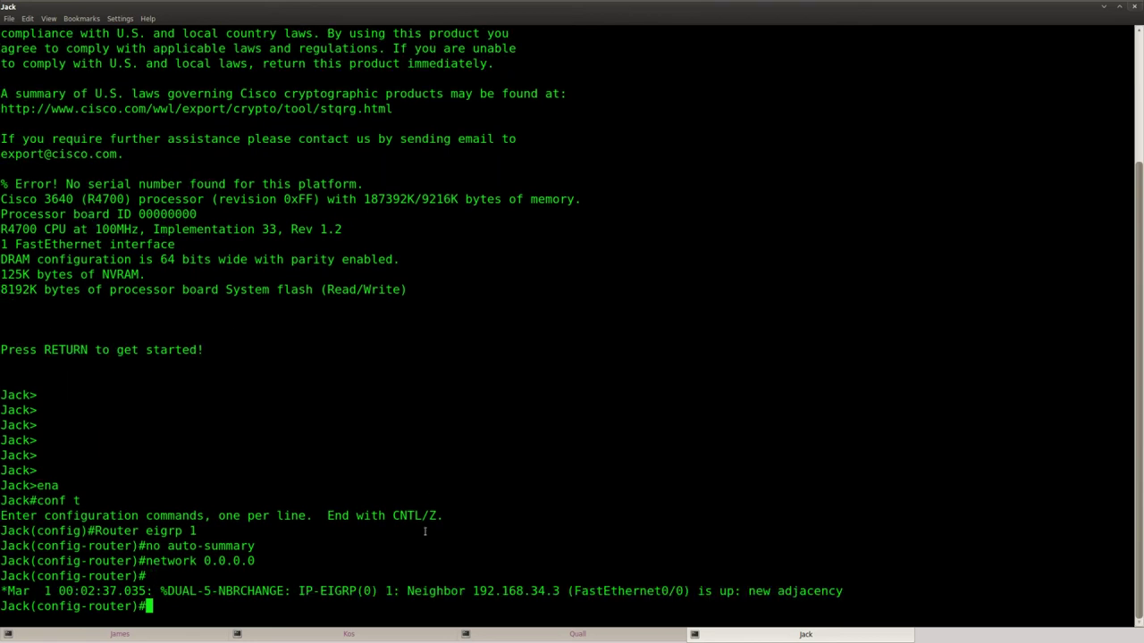
Exit configuration on Jack and list its interfaces with 'show ip interface brief'.
left_click(179, 630)
left_click(794, 637)
key("Return")
key("Return")
key("ctrl+z")
type("sho")
key("Tab")
type("ip int bri")
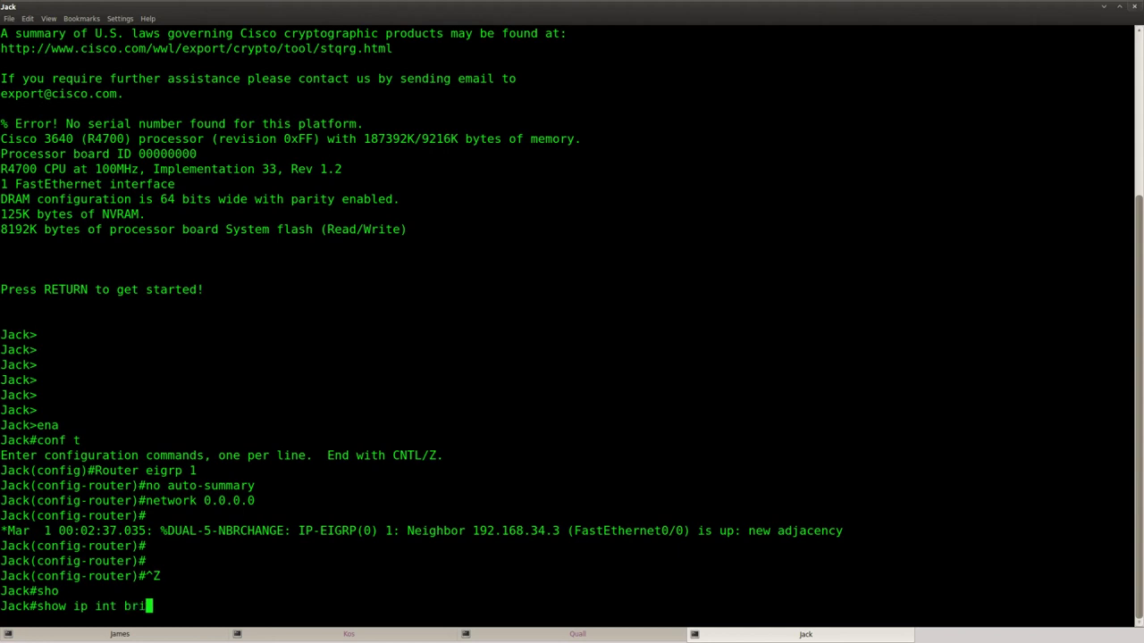
key("Tab")
key("Return")
key("Return")
key("Return")
key("Return")
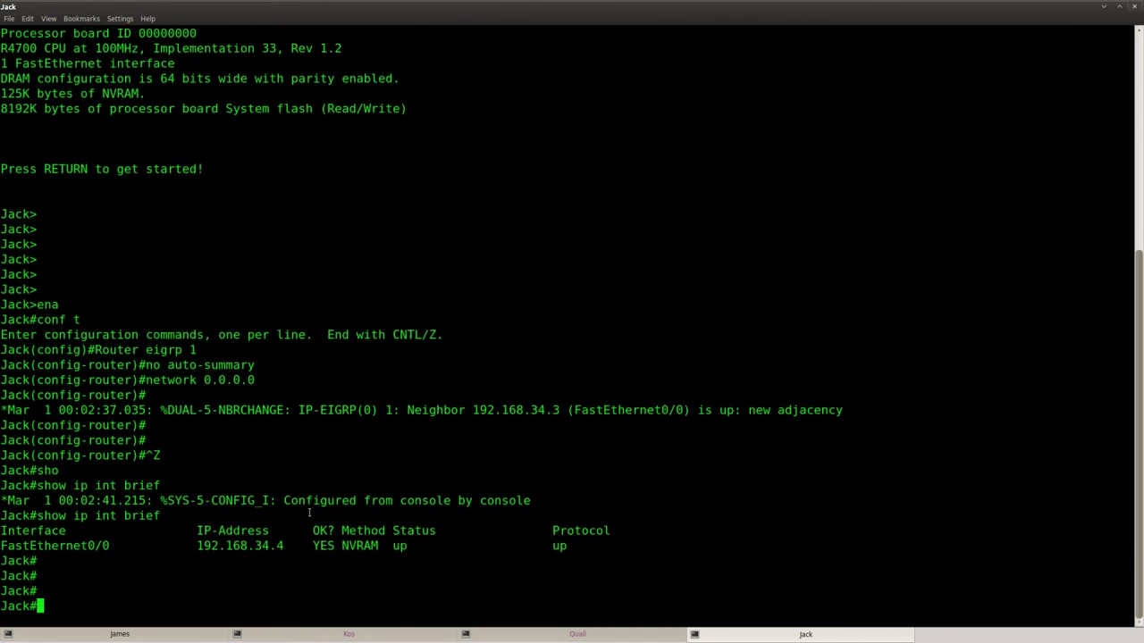
Copy Jack's address 192.168.34.4 and ping it from James, getting 5/5 replies.
double_click(264, 545)
right_click(205, 549)
left_click(237, 437)
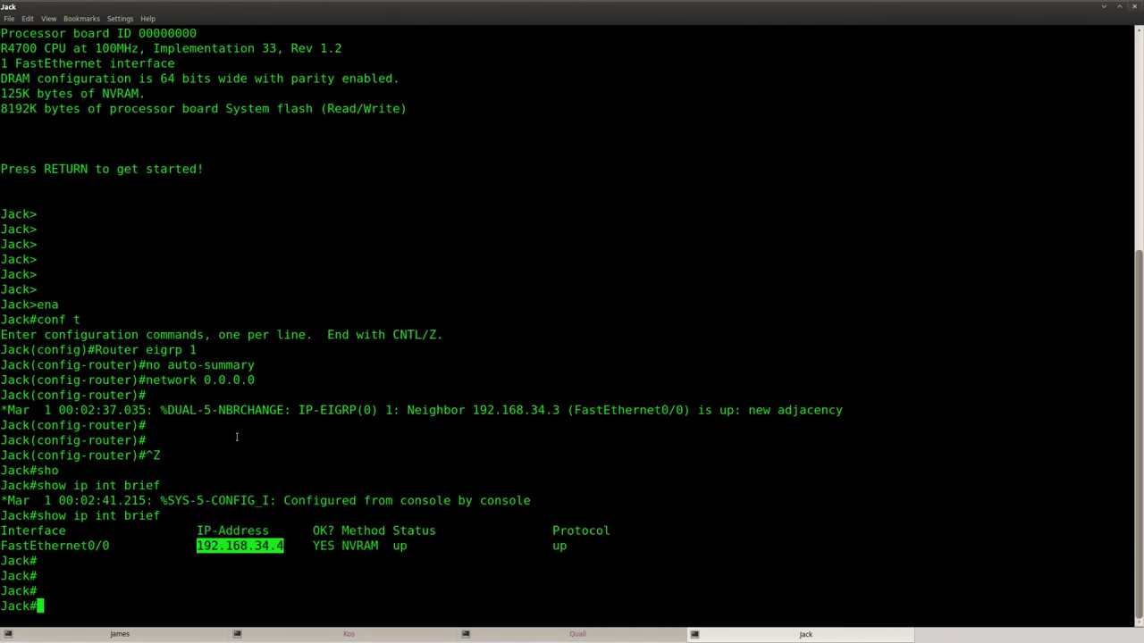
left_click(144, 635)
key("ctrl+z")
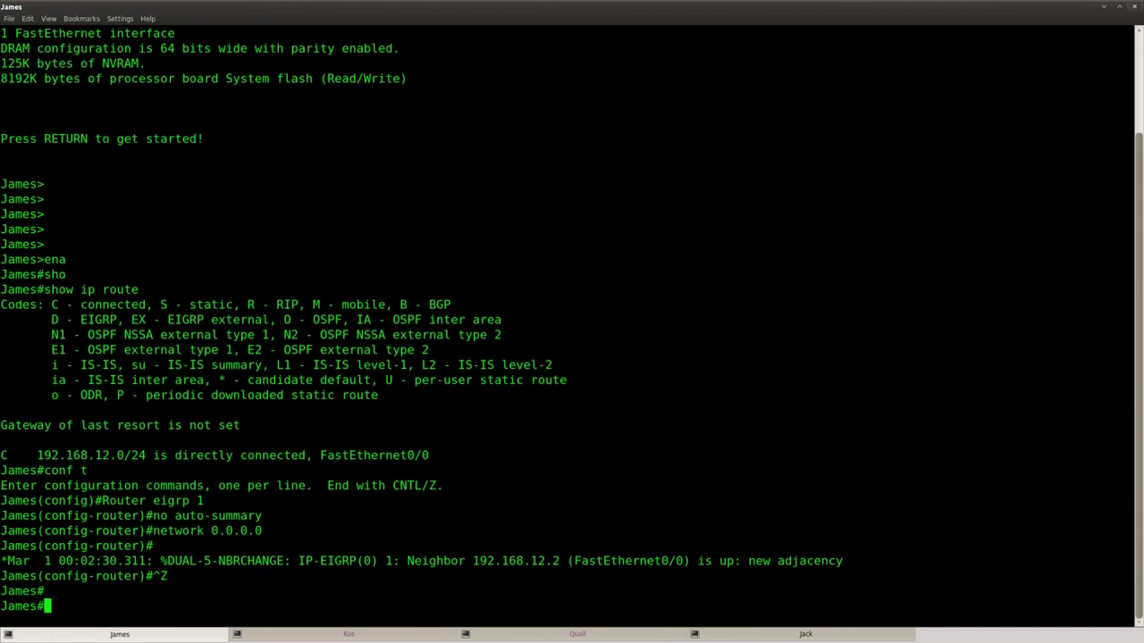
key("Return")
key("Return")
key("Return")
key("Return")
key("Return")
key("Return")
type("ping 192.168.34.4")
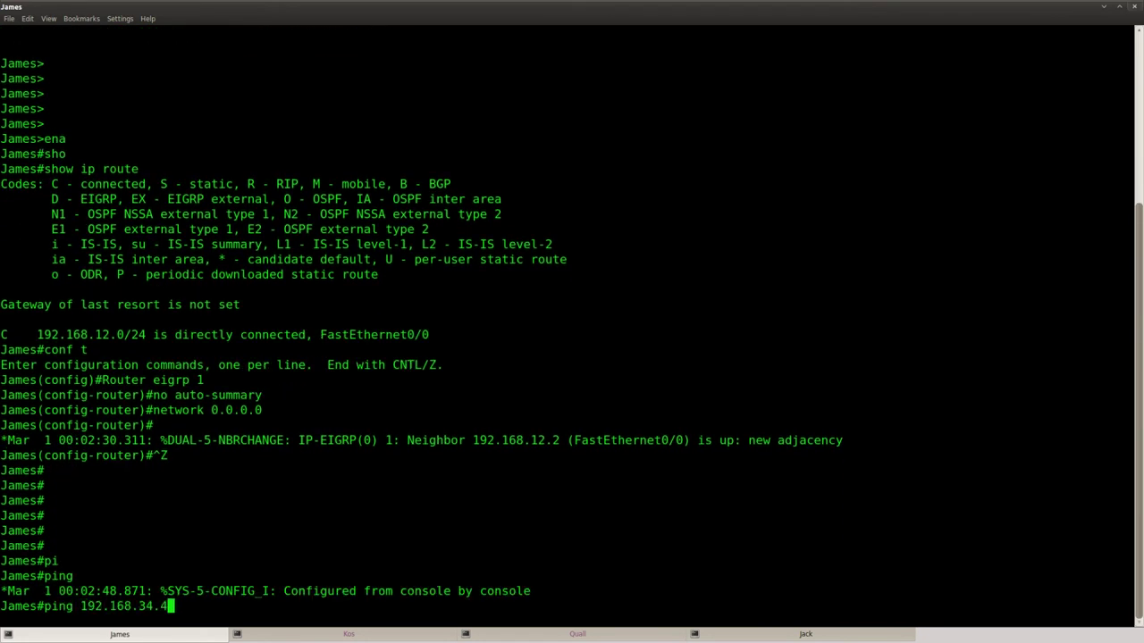
key("Return")
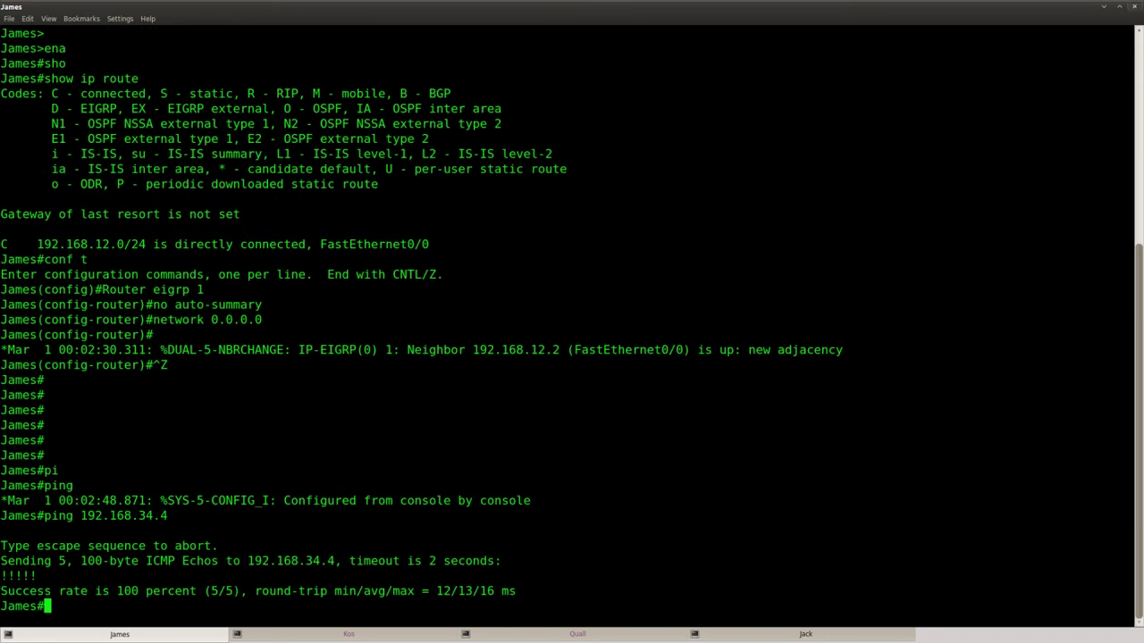
key("Return")
key("Return")
key("Return")
key("Return")
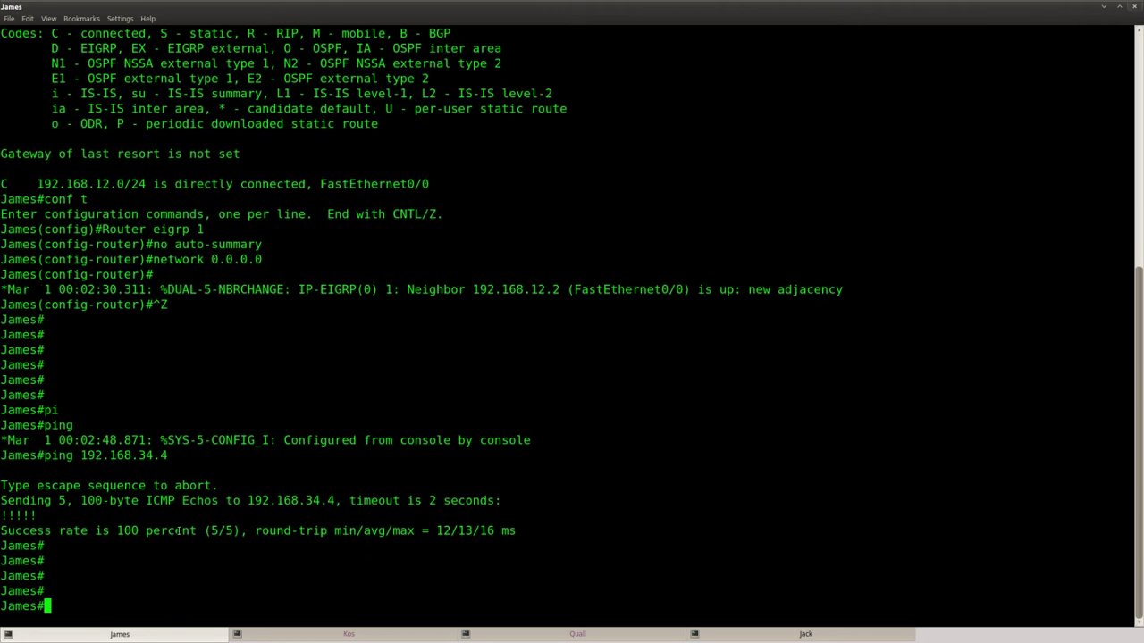
left_click(326, 640)
On Kos, leave configuration and run 'show frame-relay fragment'.
key("Return")
key("Return")
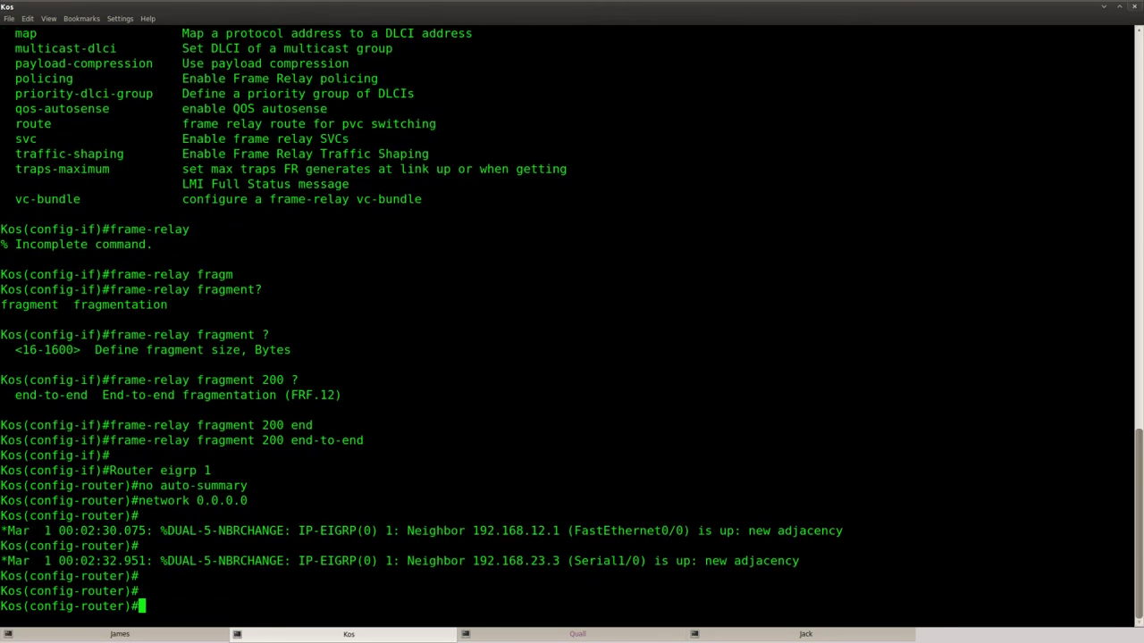
key("ctrl+z")
key("Return")
key("Return")
type("sho")
key("Tab")
type("fram")
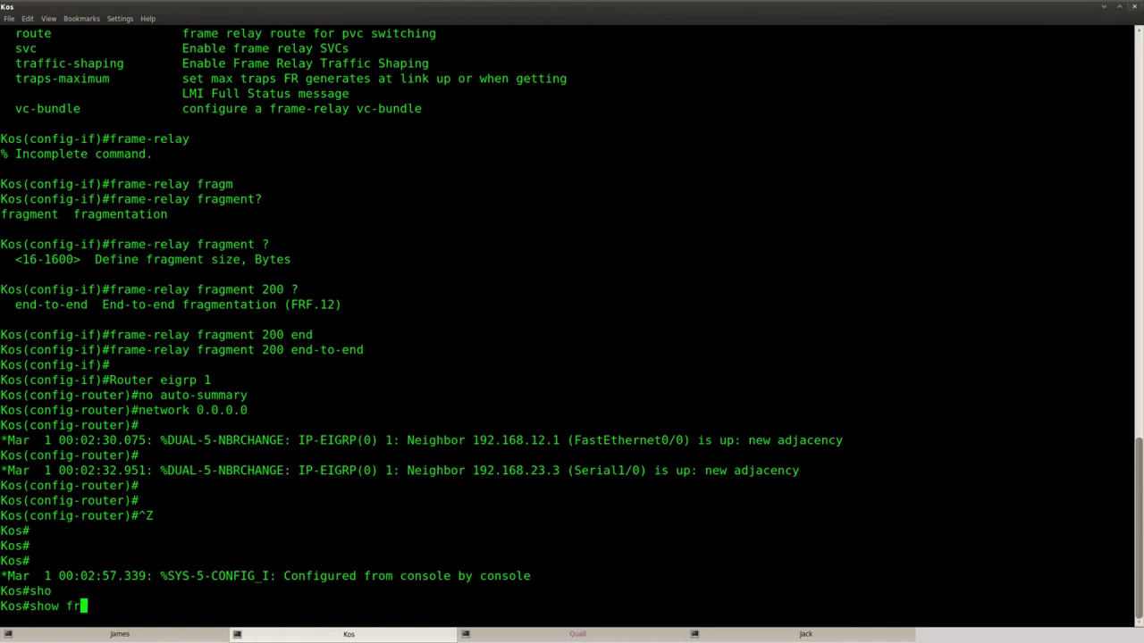
key("Tab")
type("frag")
key("Tab")
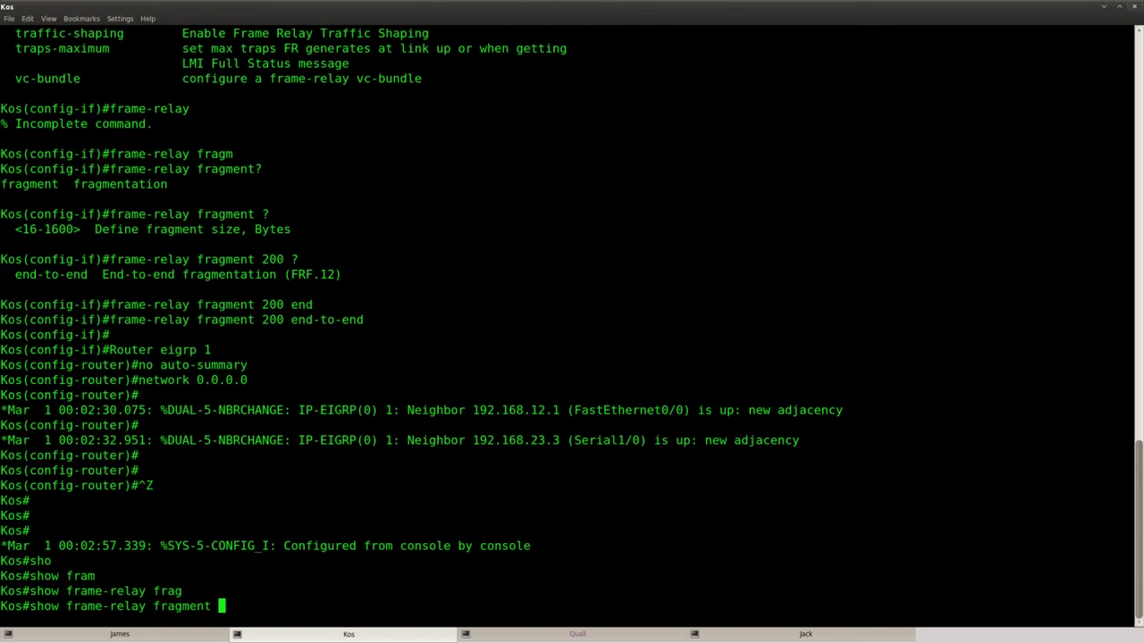
key("Return")
key("Return")
key("Return")
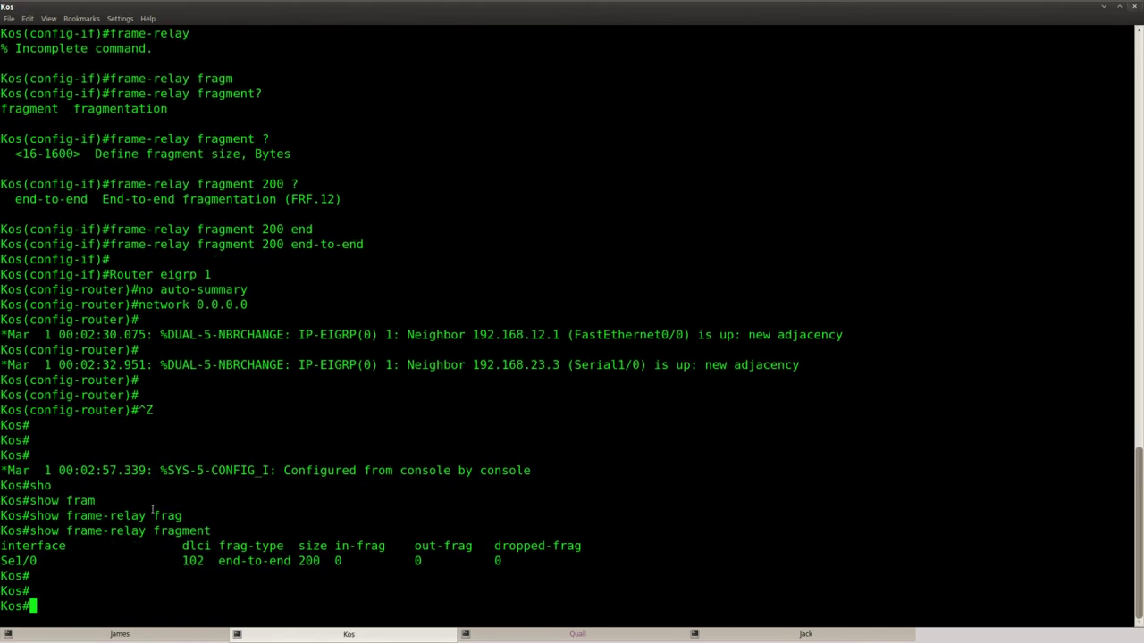
Highlight interface Se1/0, DLCI 102 and fragment size 200 in the fragment table.
left_click_drag(43, 560, 2, 560)
left_click_drag(208, 560, 292, 561)
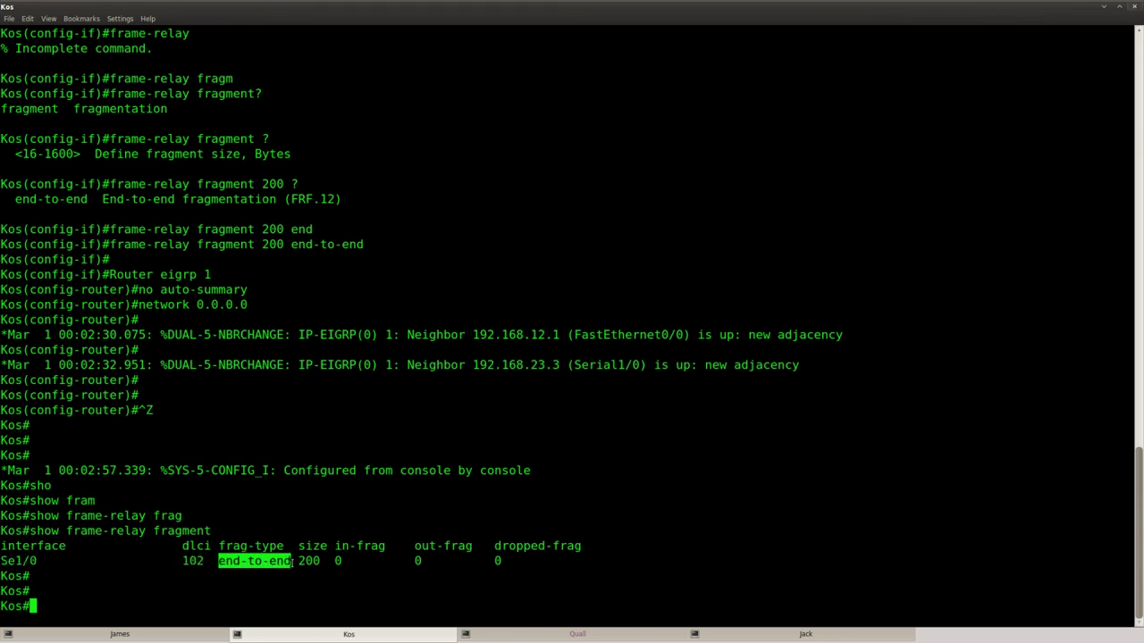
double_click(309, 561)
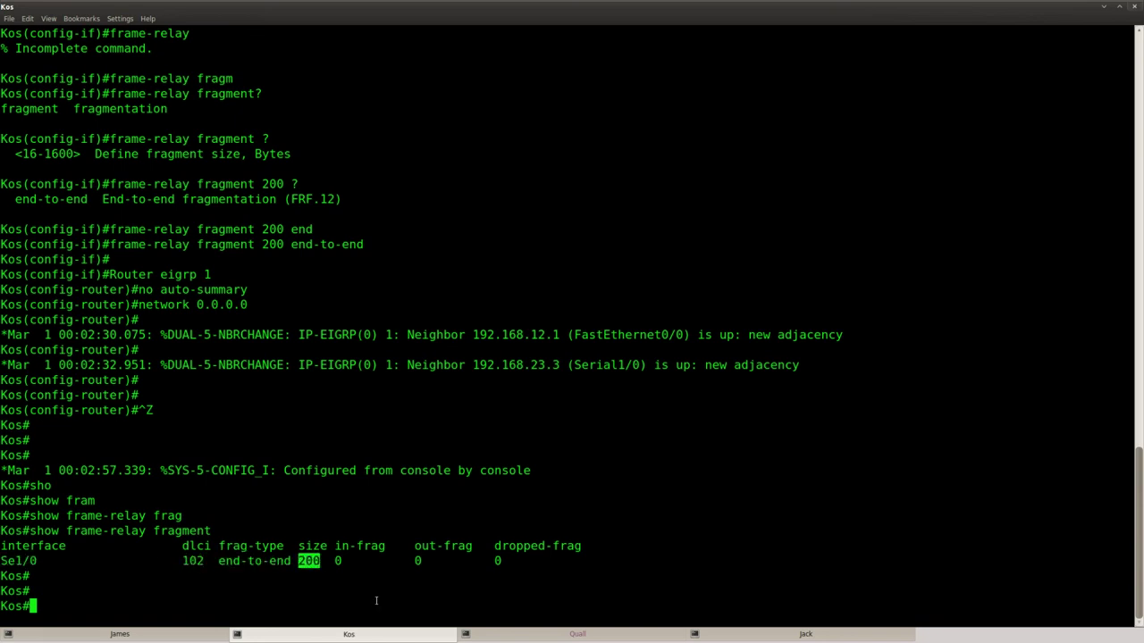
left_click(365, 592)
Start 'ping 192.168.34.4 repeat 999' from James.
left_click(134, 637)
key("Up")
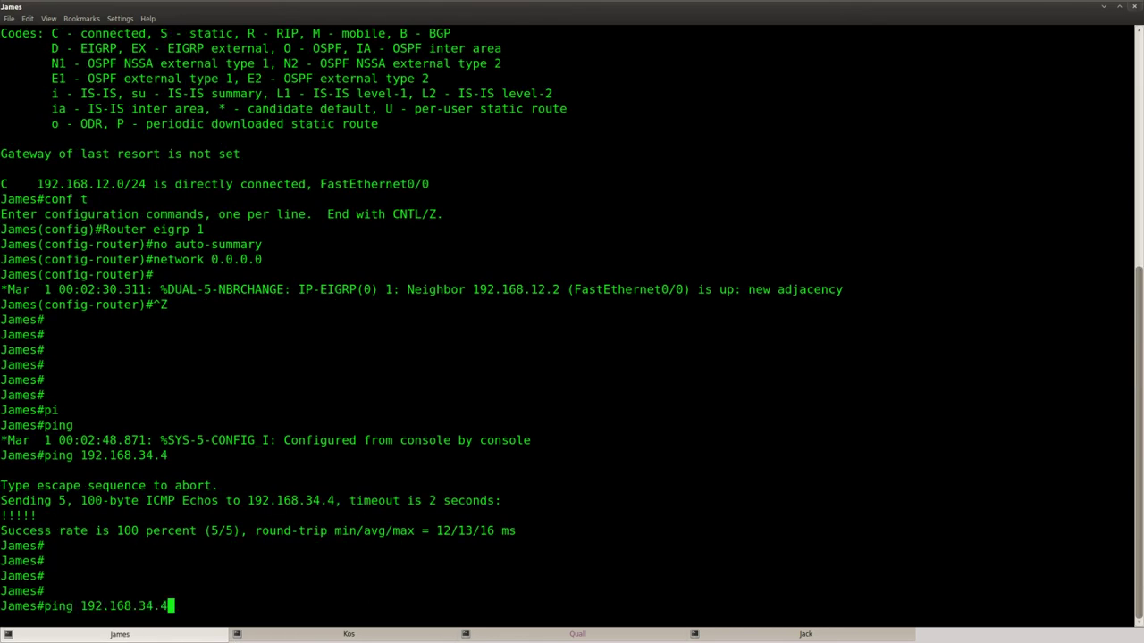
type("repe")
key("Tab")
type("999")
key("Return")
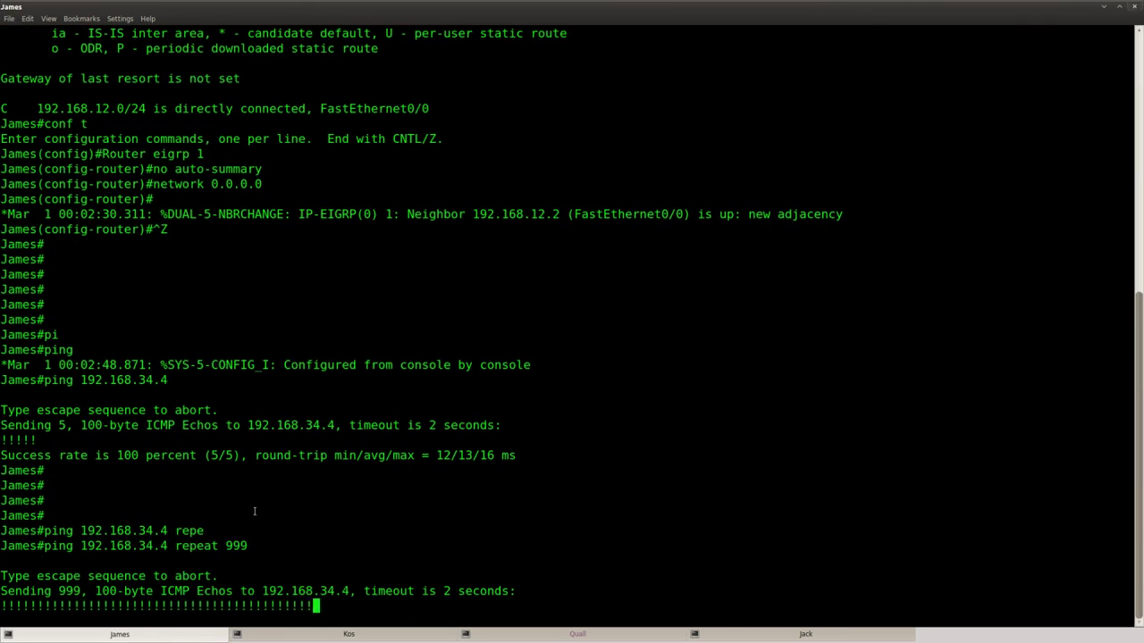
Rerun 'show frame-relay fragment' on Kos several times to watch the fragment counters.
left_click(323, 633)
key("Up")
key("Return")
key("Return")
key("Up")
key("Return")
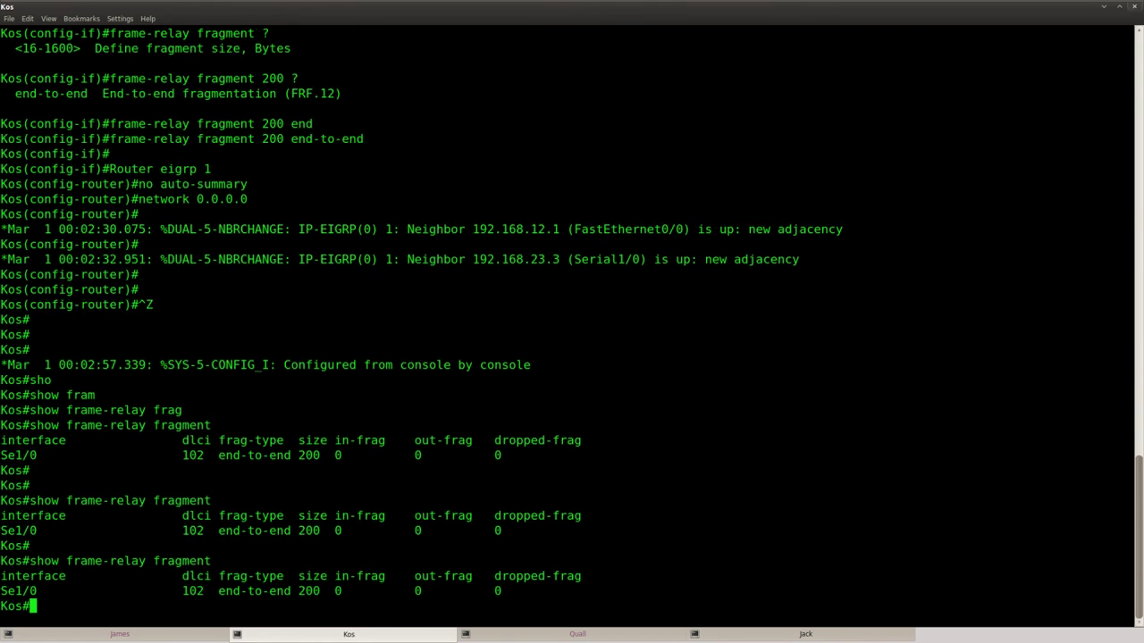
key("Up")
key("Return")
key("Return")
key("Up")
key("Return")
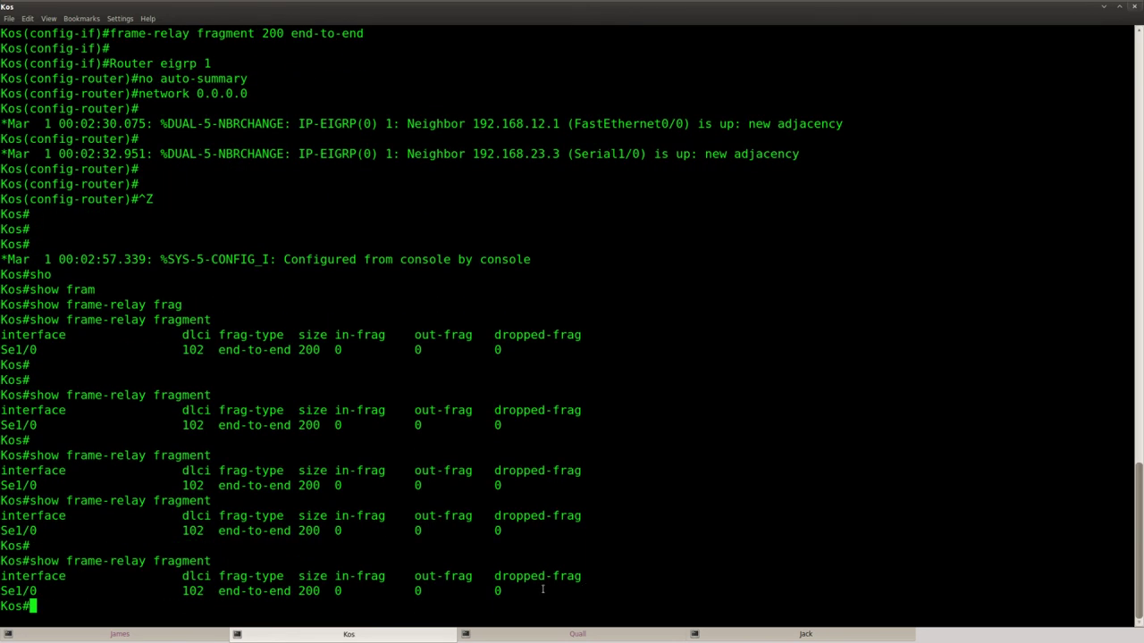
left_click(155, 635)
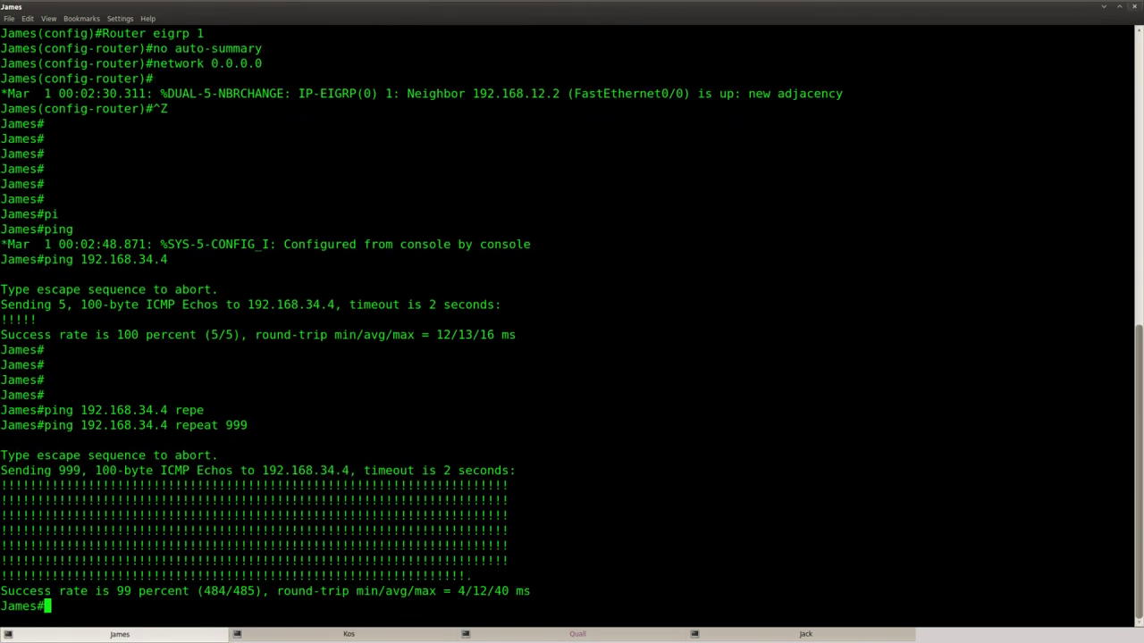
From James, send five 1000-byte pings to 192.168.34.4.
key("Up")
key("BackSpace")
key("BackSpace")
key("BackSpace")
key("BackSpace")
key("BackSpace")
key("BackSpace")
key("BackSpace")
key("BackSpace")
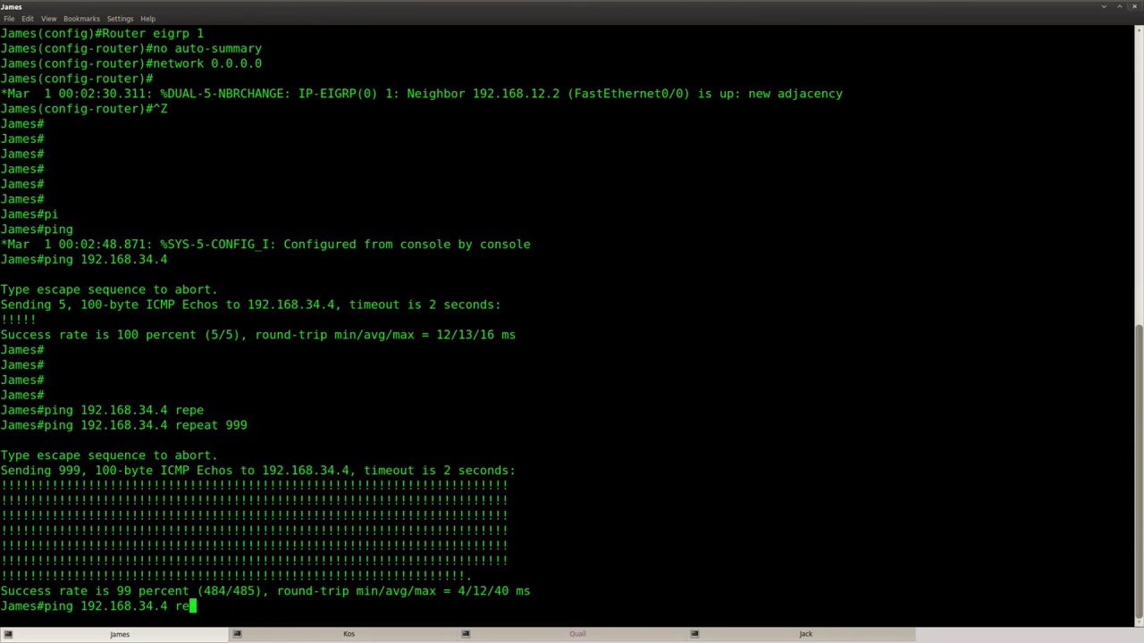
key("BackSpace")
key("BackSpace")
type("si")
key("Tab")
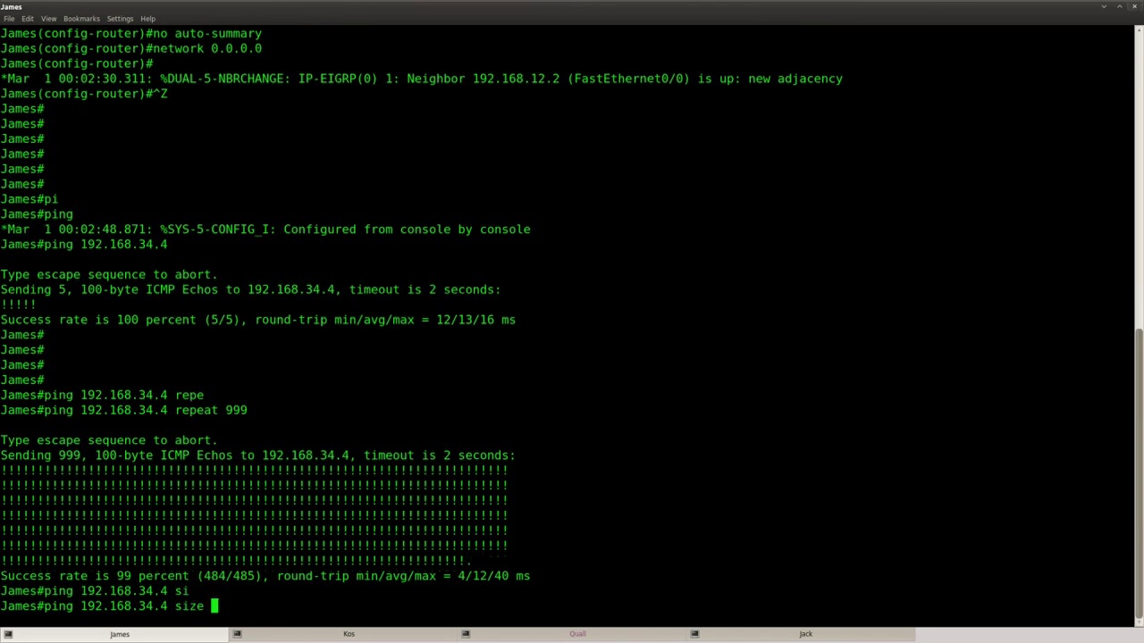
type("1000")
key("Return")
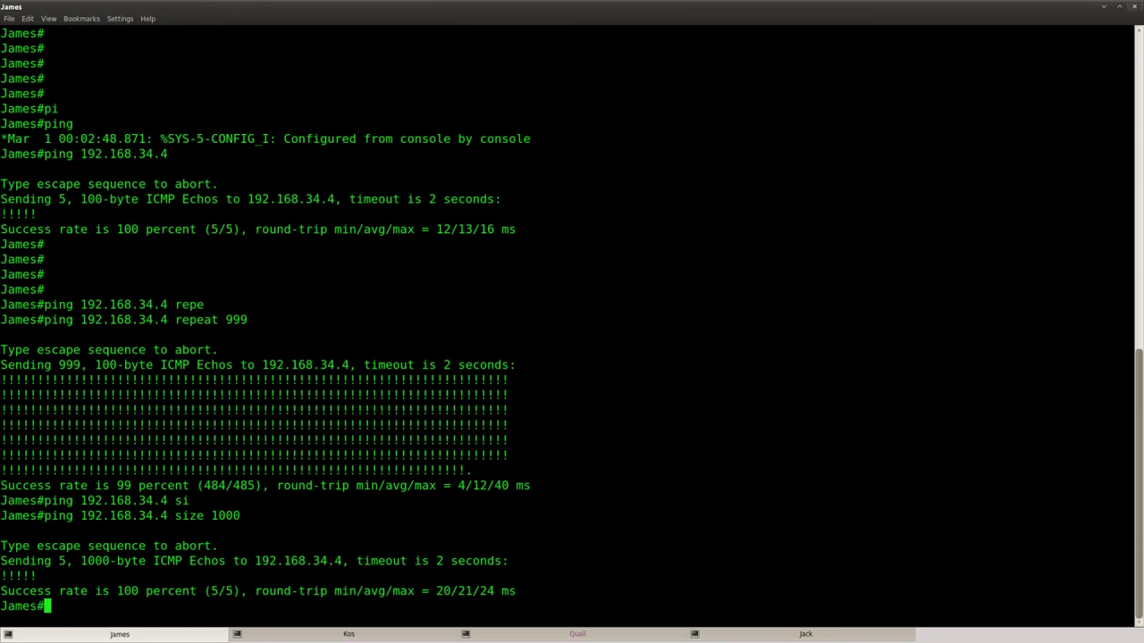
Start 999 repeated 1000-byte pings to 192.168.34.4 from James.
key("Up")
type("repe")
key("Tab")
type("999")
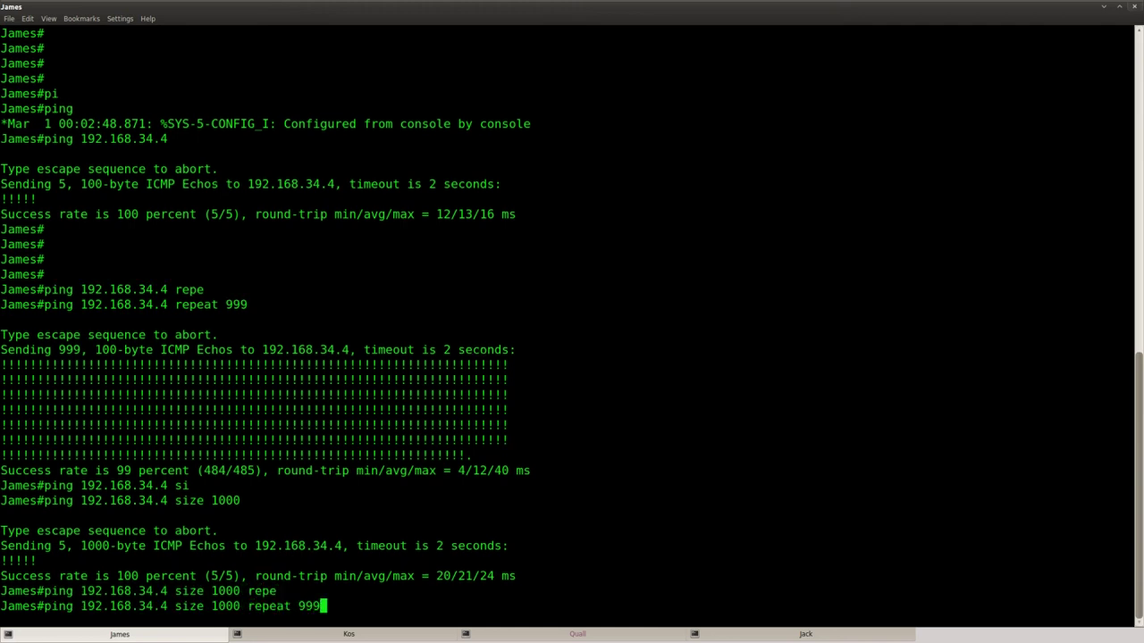
key("Return")
On Kos, rerun show frame-relay fragment, noting 372 fragments in, and watch the counters rise.
left_click(378, 636)
key("Up")
key("Return")
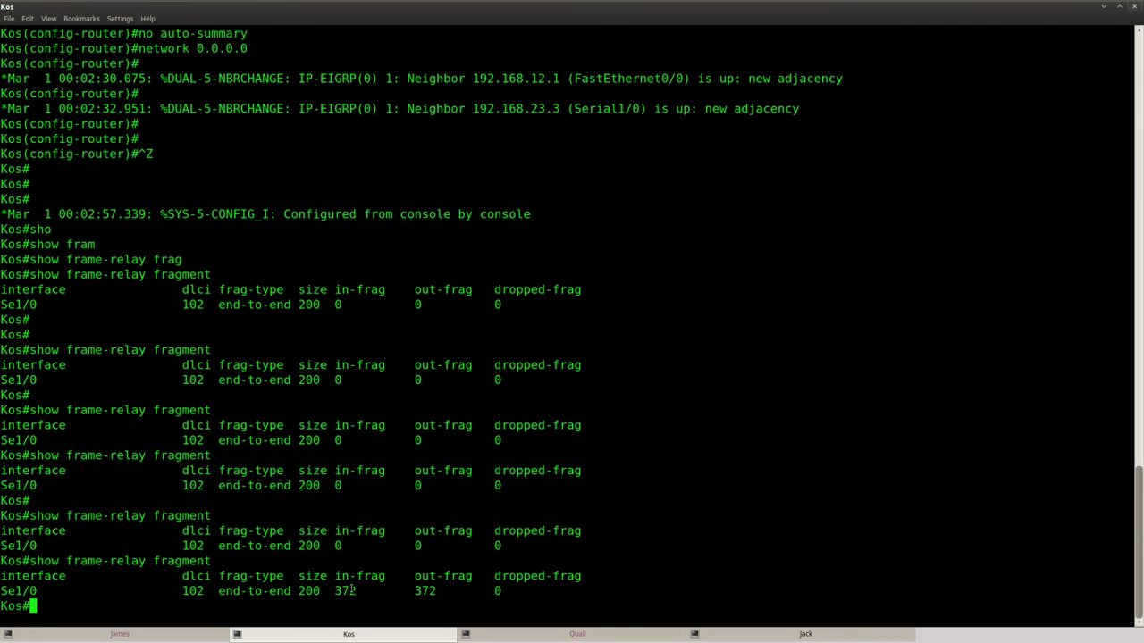
double_click(345, 591)
key("Up")
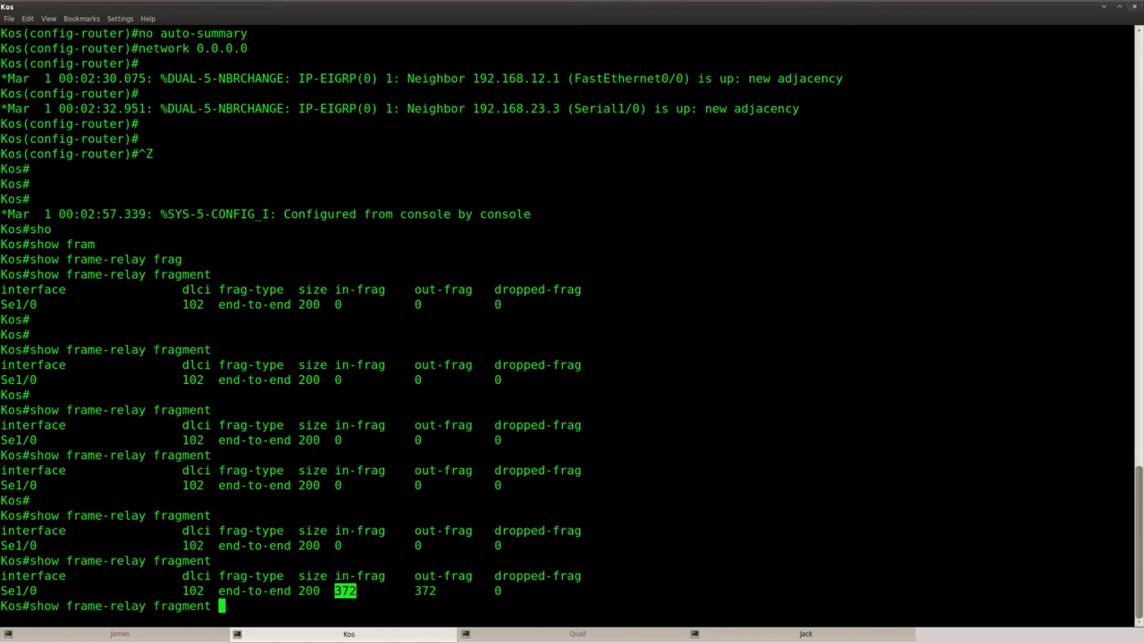
key("Return")
key("Up")
key("Return")
Confirm Kos's Se1/0 counters reach 2190 in, 2196 out, 0 dropped, then bring up Quall's console.
key("Return")
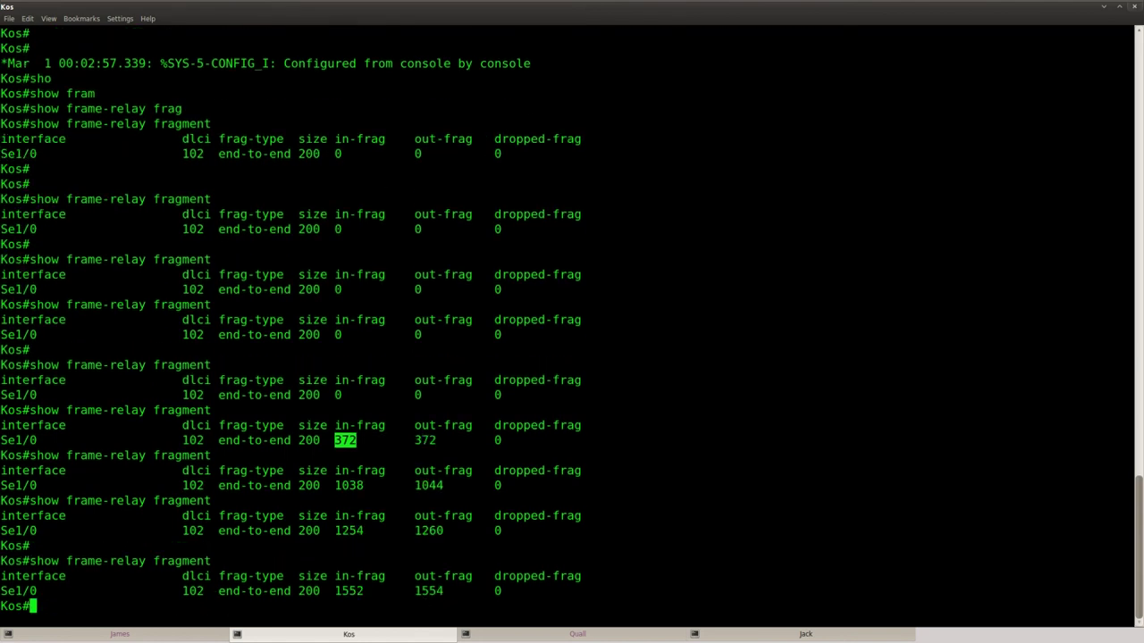
key("Return")
key("Return")
key("Return")
key("Up")
key("Return")
key("Return")
key("Return")
key("Return")
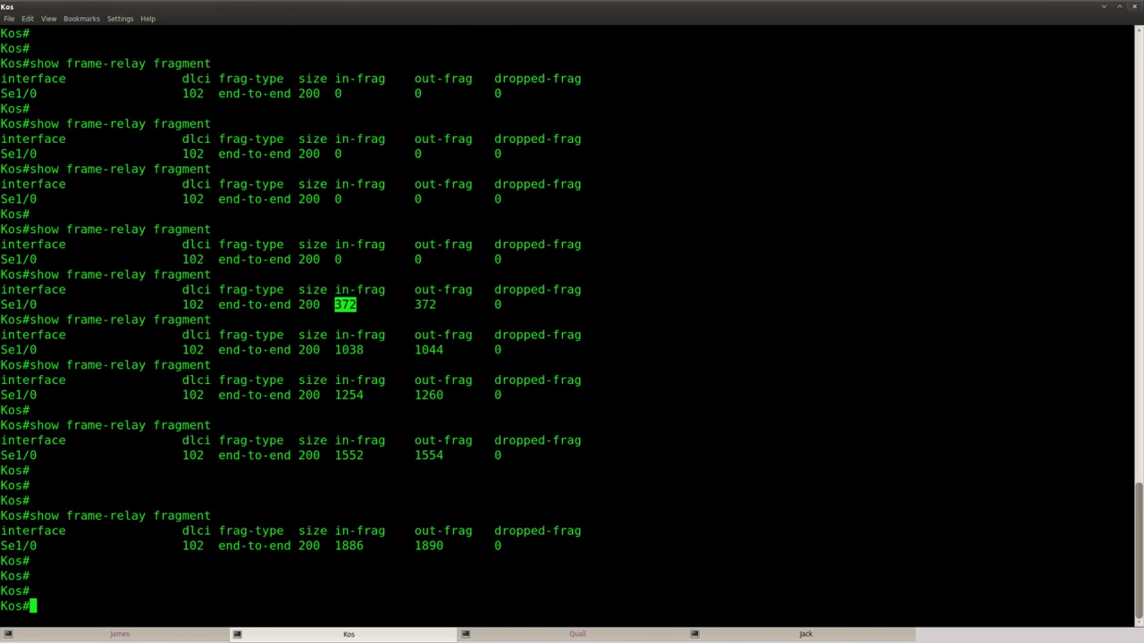
key("Up")
key("Return")
double_click(348, 591)
double_click(429, 591)
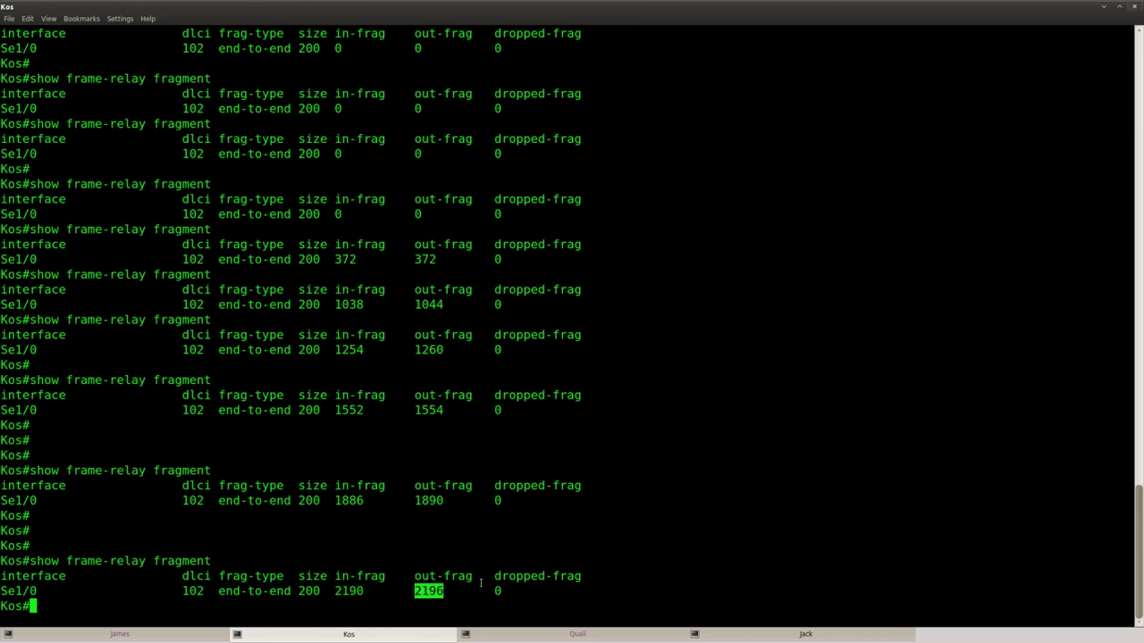
left_click_drag(496, 591, 561, 591)
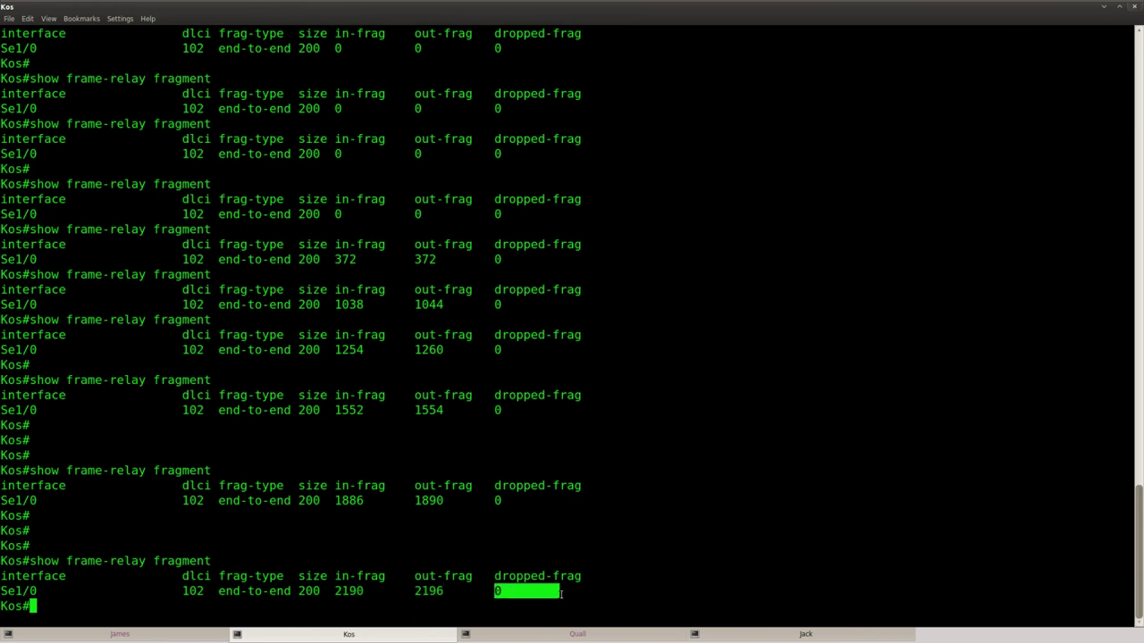
key("alt+Tab")
key("Return")
On Quall, exit config mode and run show frame-relay fragment several times.
key("ctrl+z")
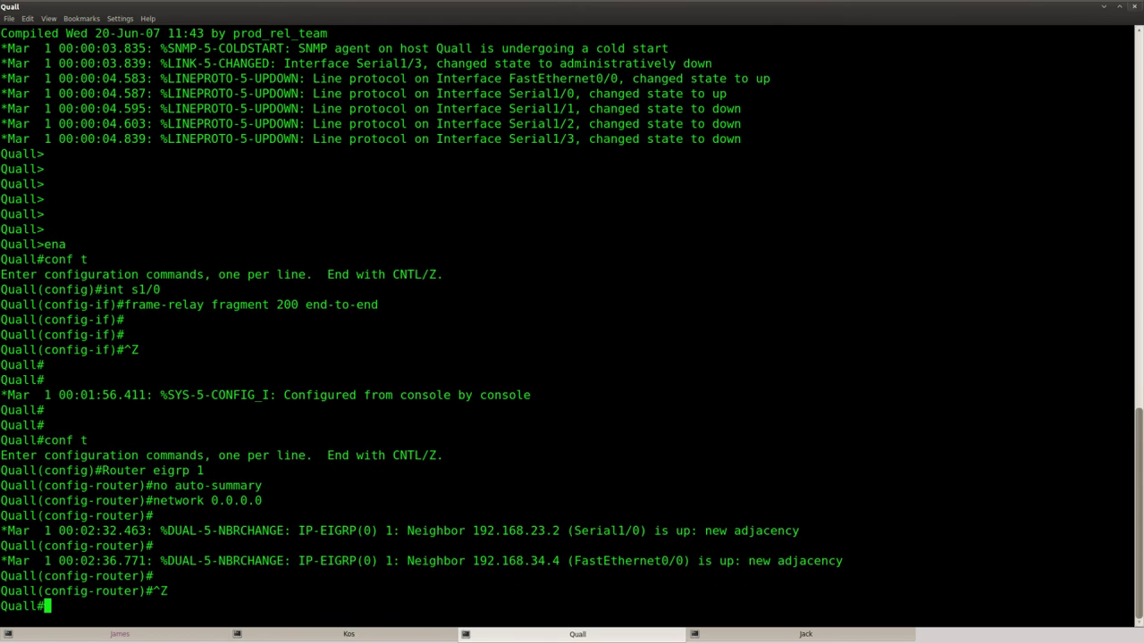
type("sho")
key("Tab")
type("fram")
key("Tab")
type("frag")
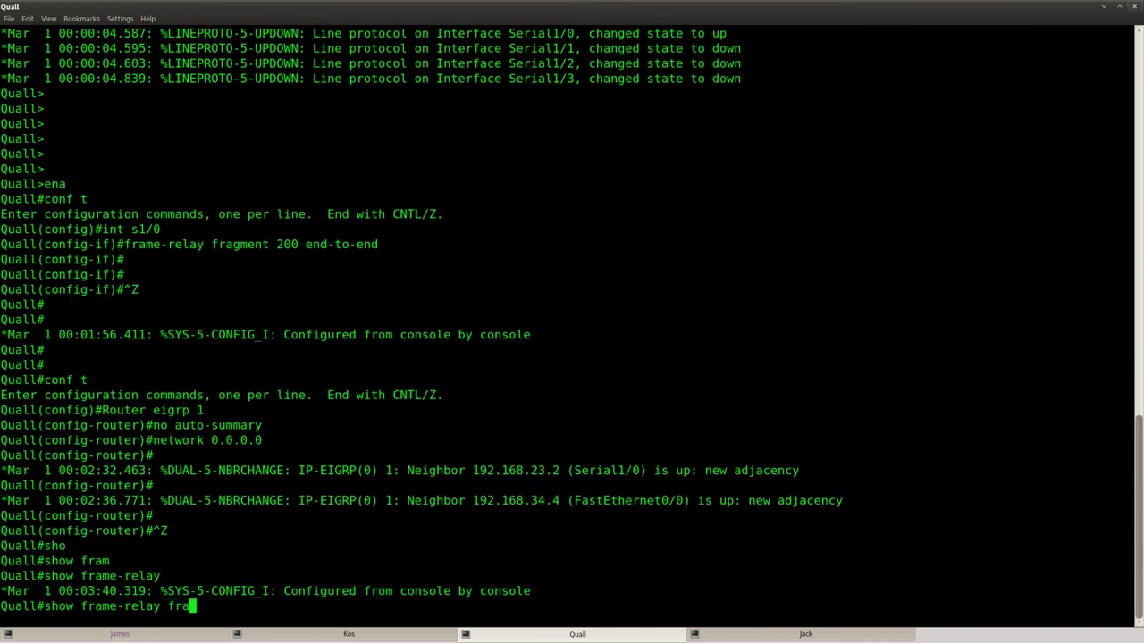
key("Tab")
key("Return")
key("Return")
key("Return")
key("Return")
key("Up")
key("Return")
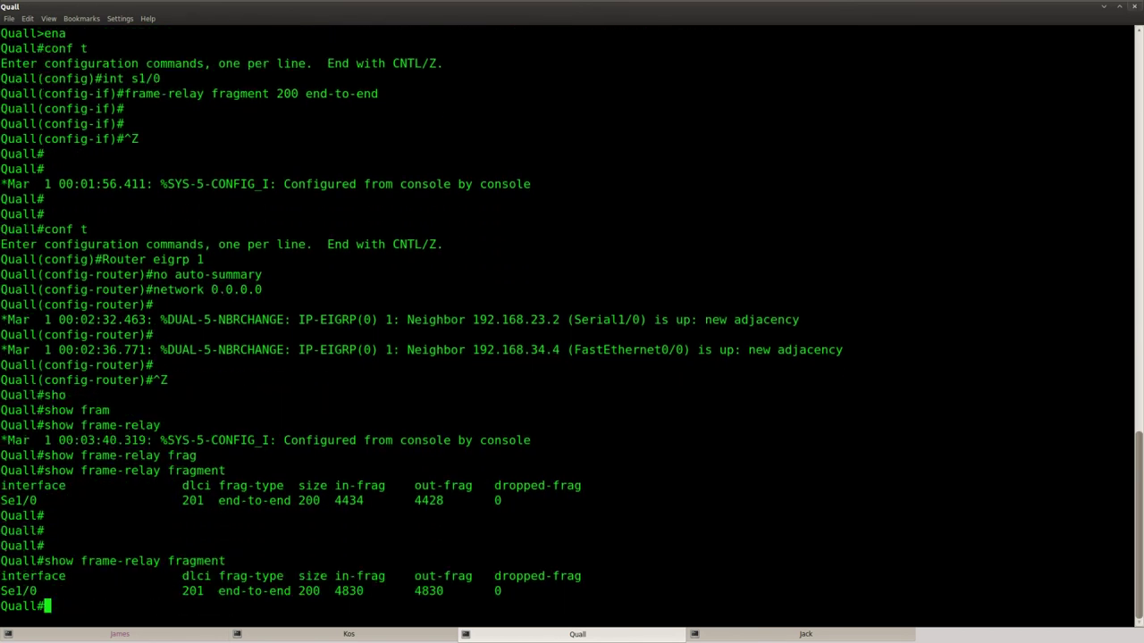
key("Up")
key("Return")
key("Return")
key("Return")
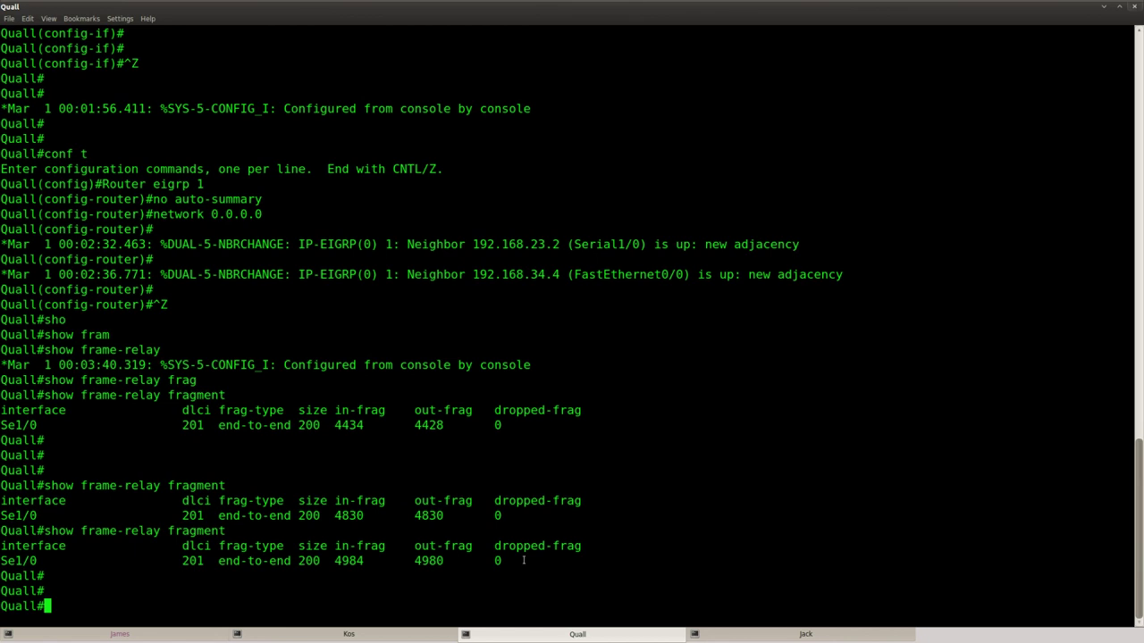
Confirm Quall's Se1/0 DLCI 201 counters at 4984 in, 4980 out, none dropped, then return to Kos.
left_click_drag(575, 559, 4, 546)
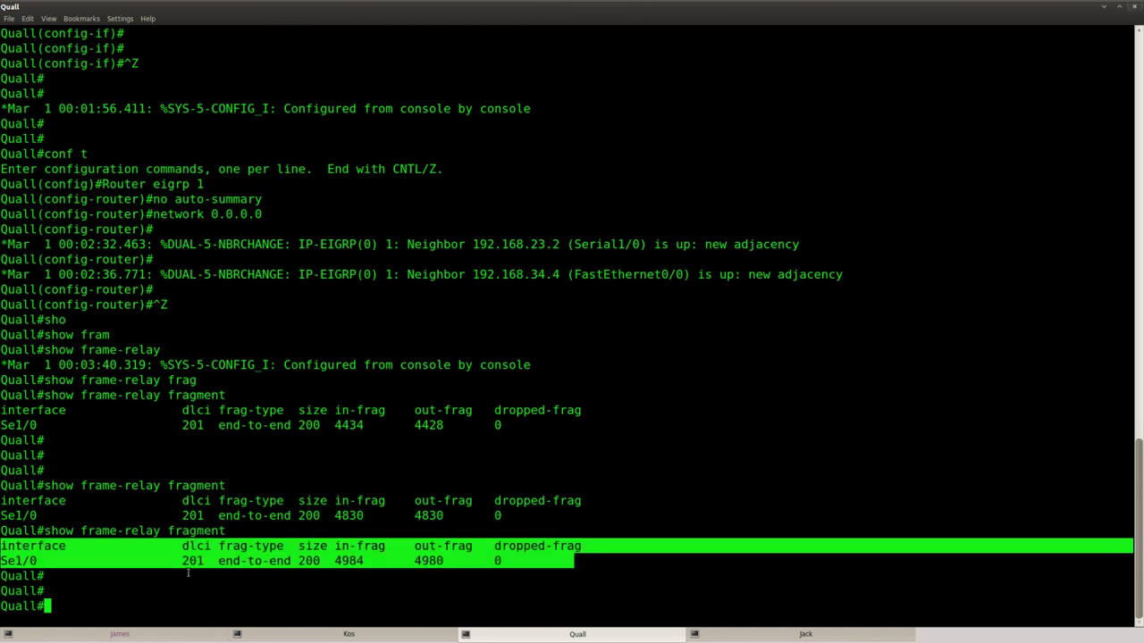
left_click(187, 573)
key("Return")
key("Return")
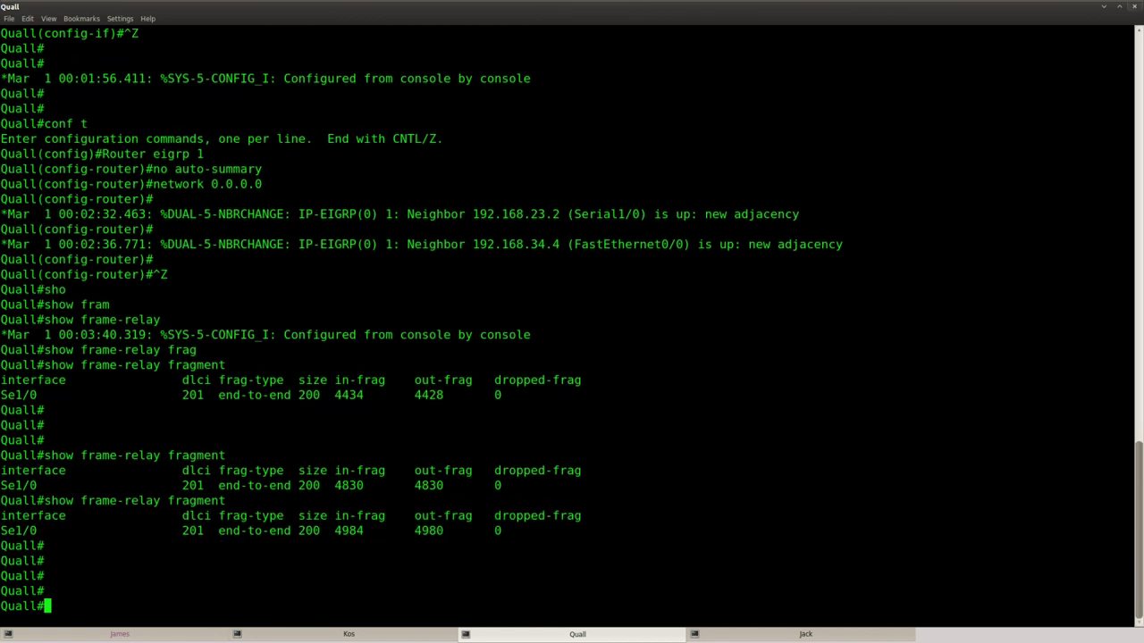
left_click(239, 639)
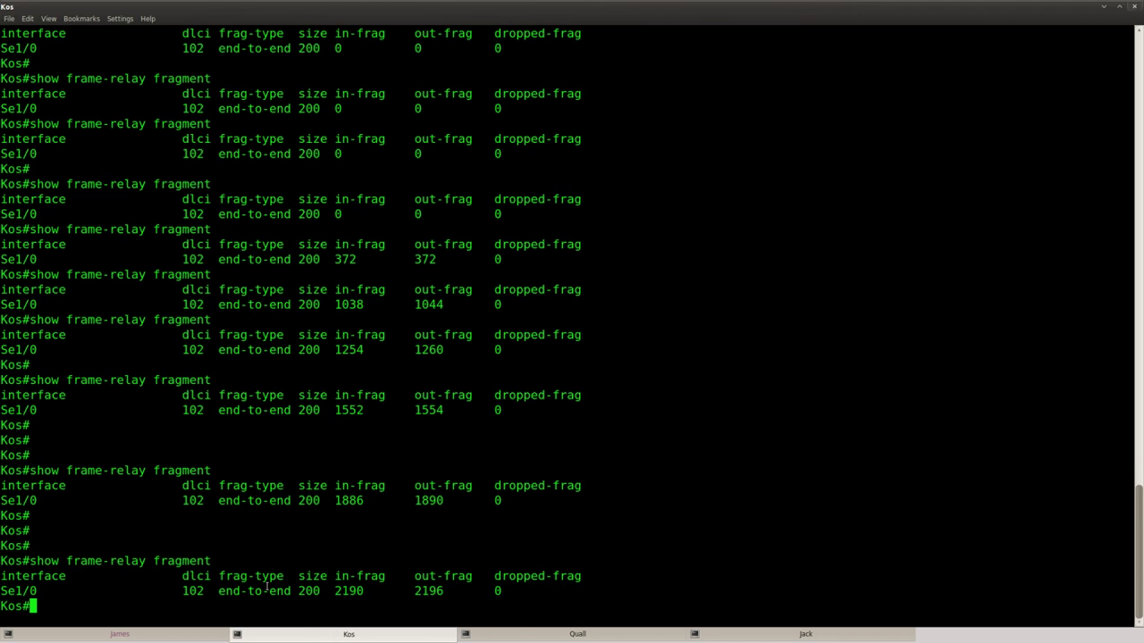
List Kos's running configuration with show run and page down to Serial1/0.
type("show run")
key("Return")
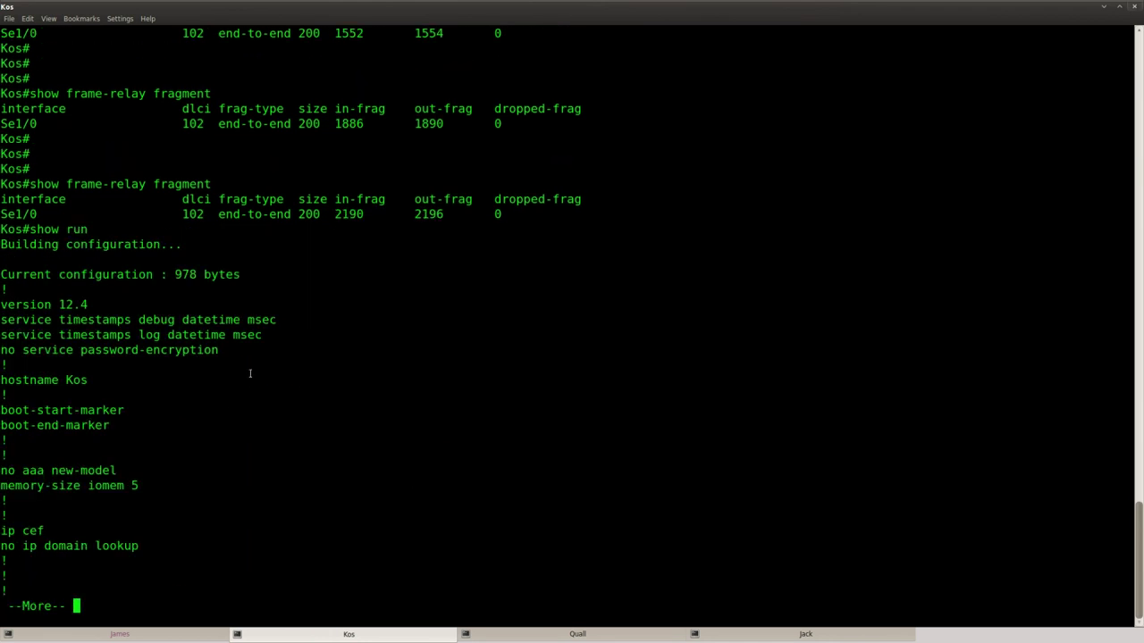
key("Return")
key("space")
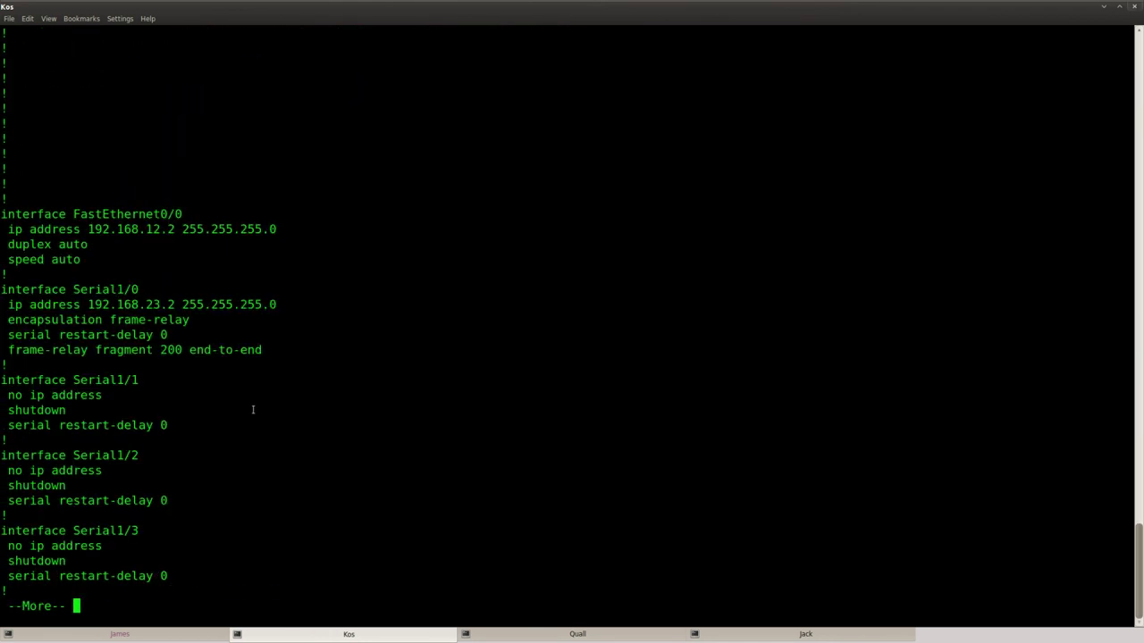
Confirm 'frame-relay fragment 200 end-to-end' on Serial1/0, then show fragment counters at 6024 in and out.
left_click_drag(265, 349, 7, 349)
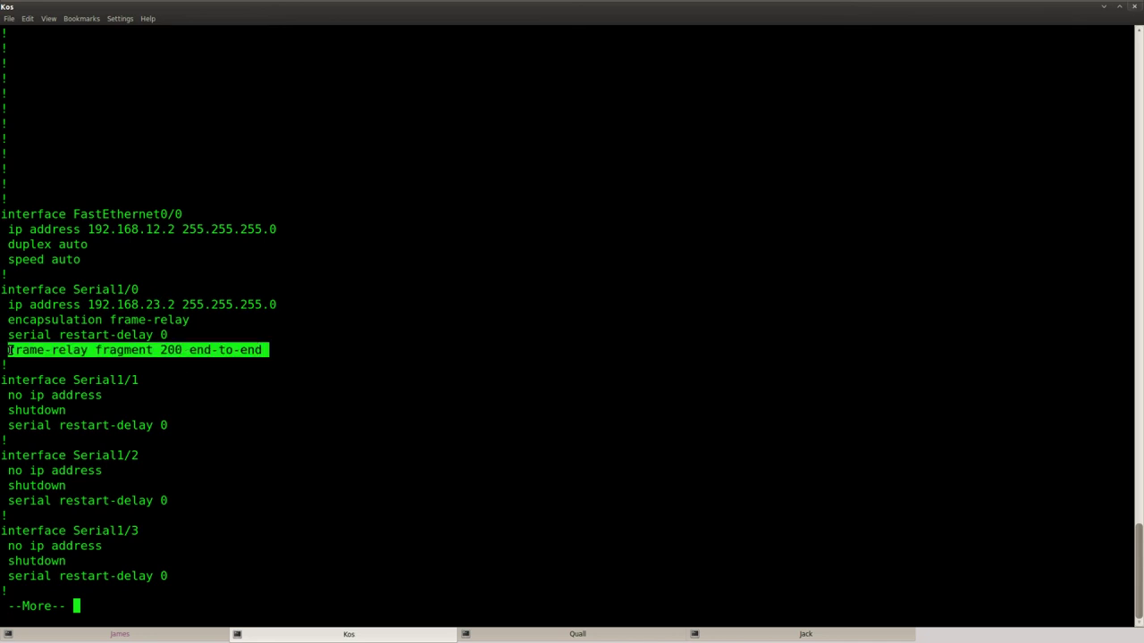
left_click(174, 359)
double_click(171, 350)
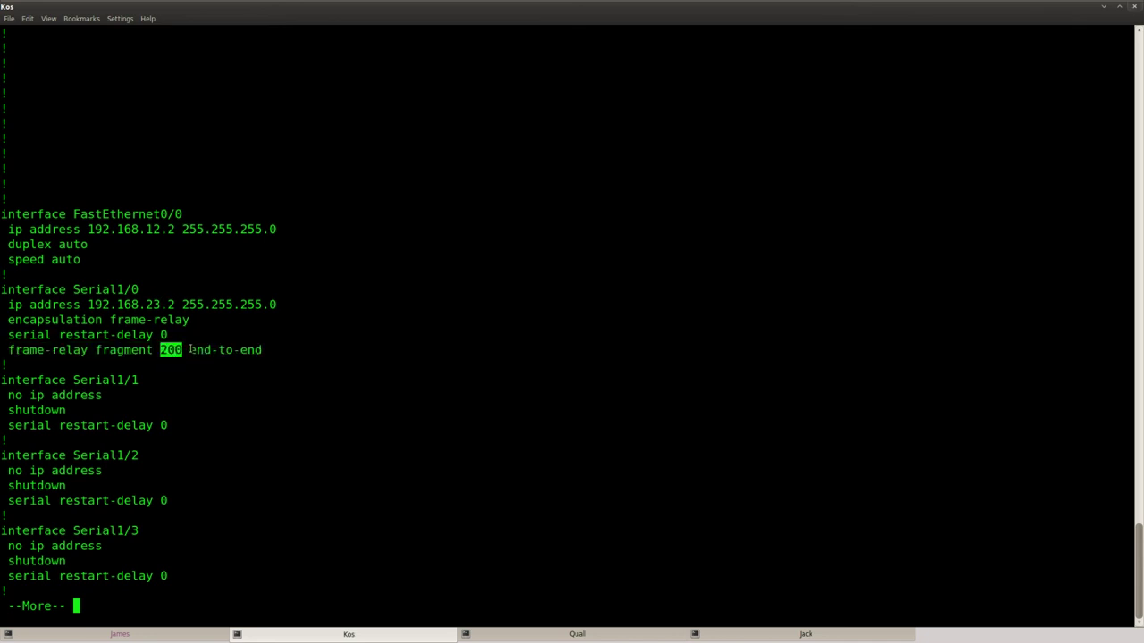
double_click(193, 350)
left_click(267, 442)
type("qshow frame-relay fragment")
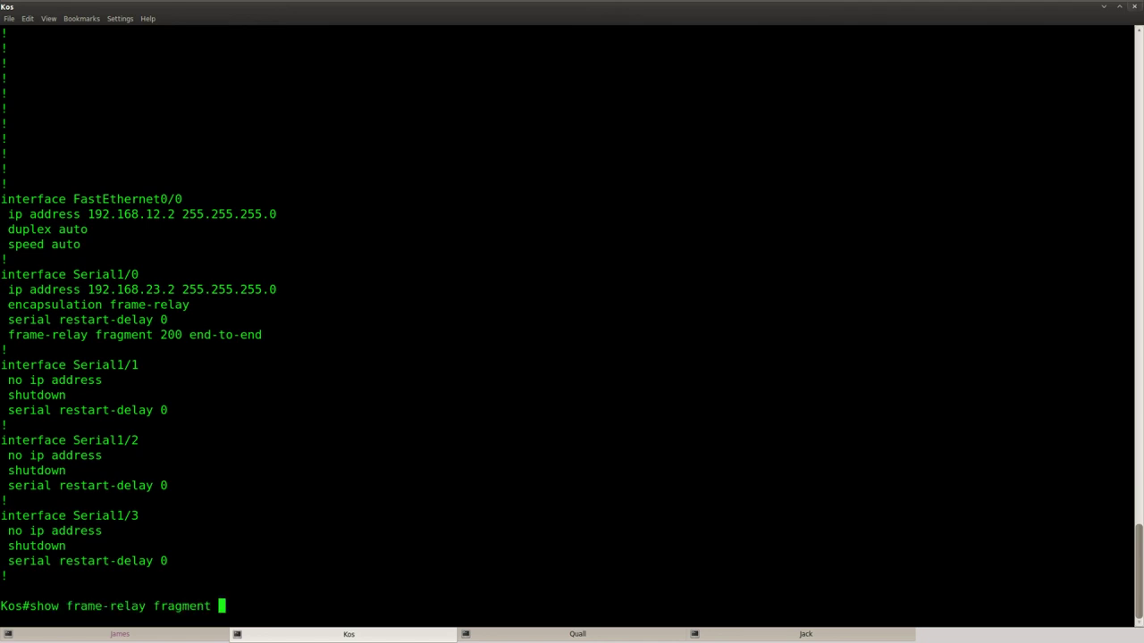
key("Return")
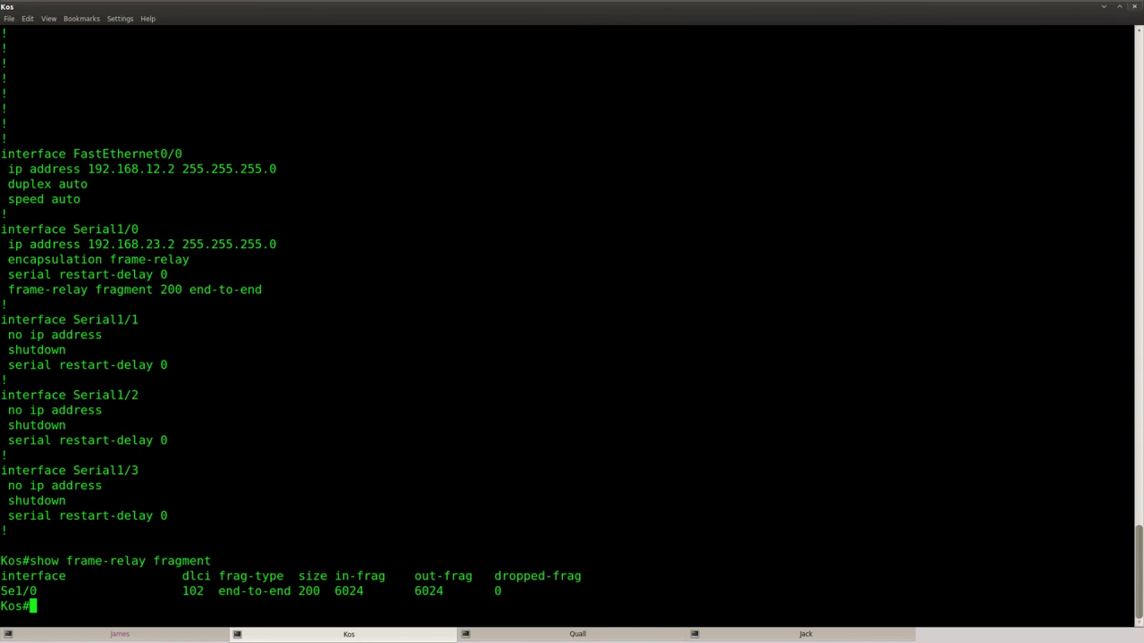